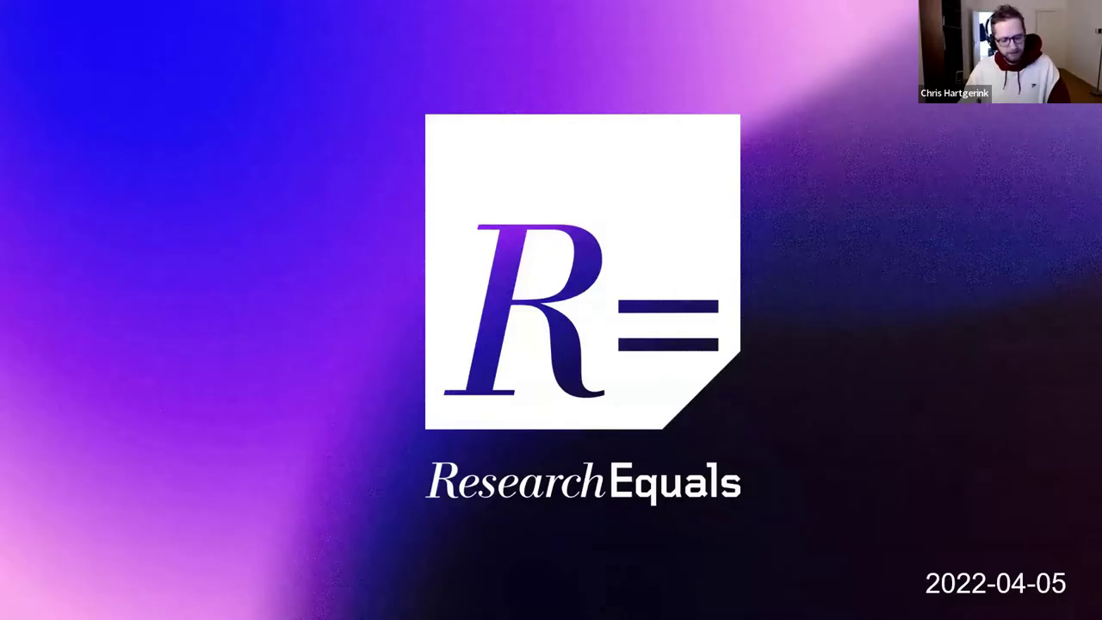
pyautogui.press('super+r')
pyautogui.press('Return')
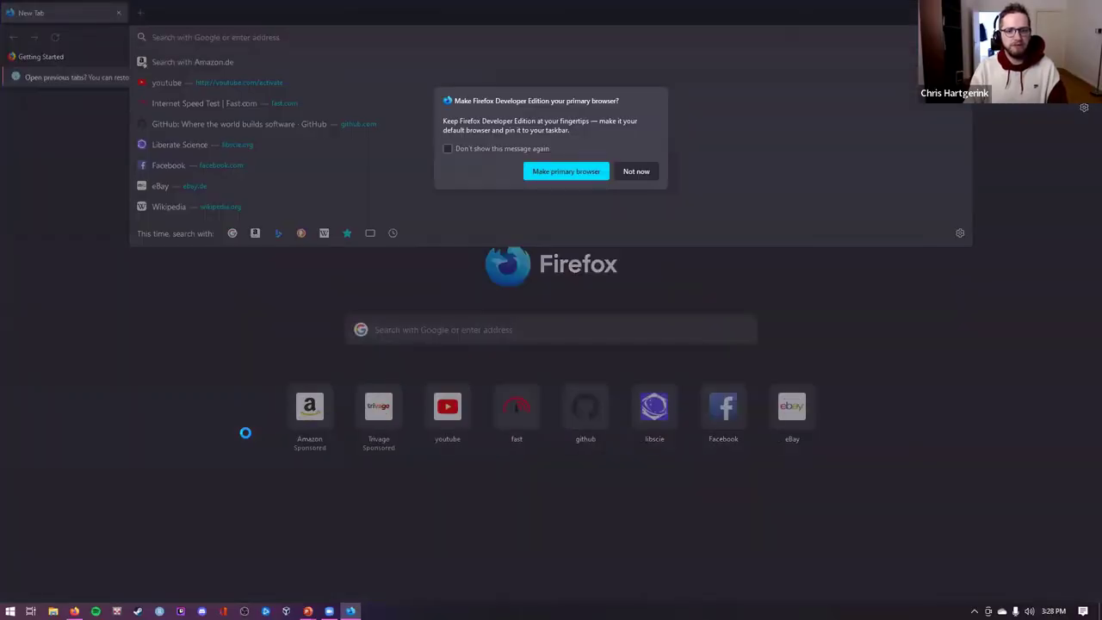
pyautogui.write('rese')
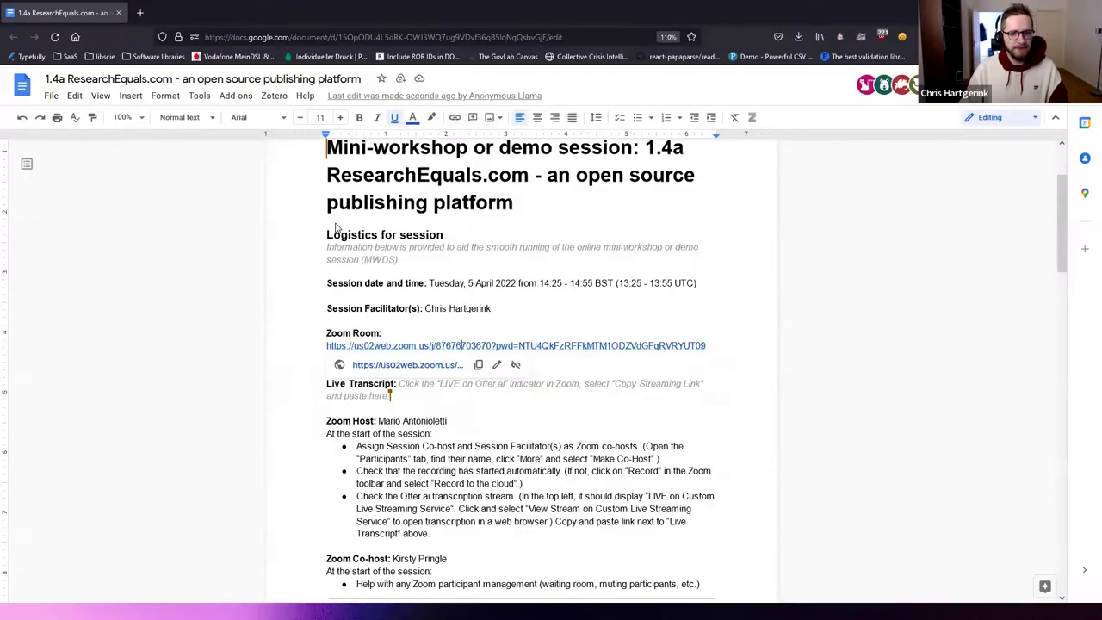
pyautogui.hotkey('ctrl', 't')
pyautogui.write('res')
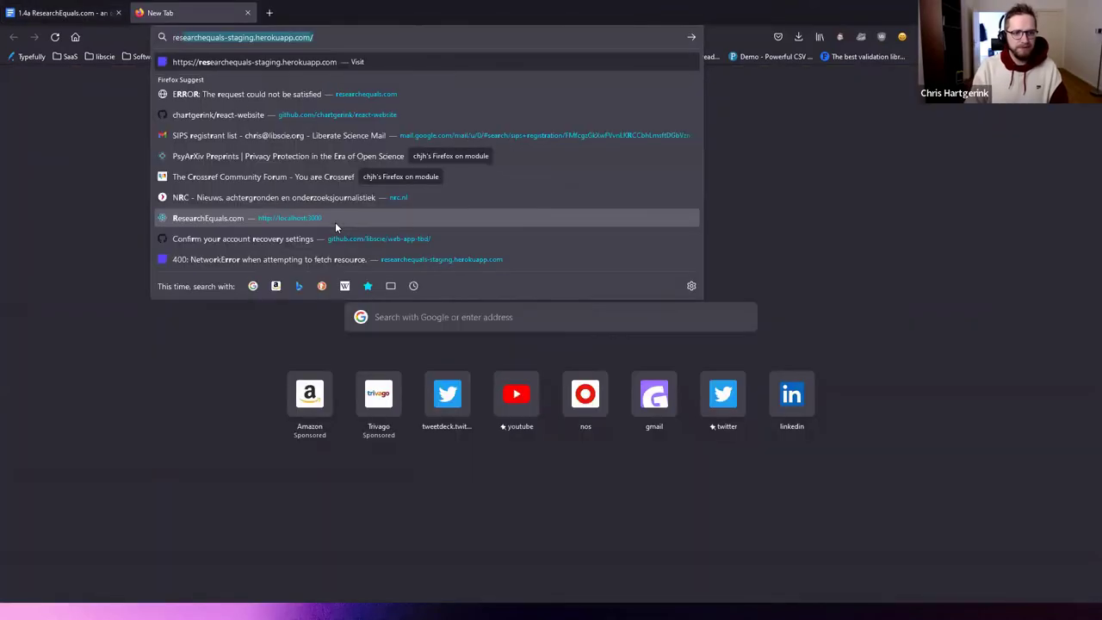
pyautogui.write('earchequals')
pyautogui.press('Return')
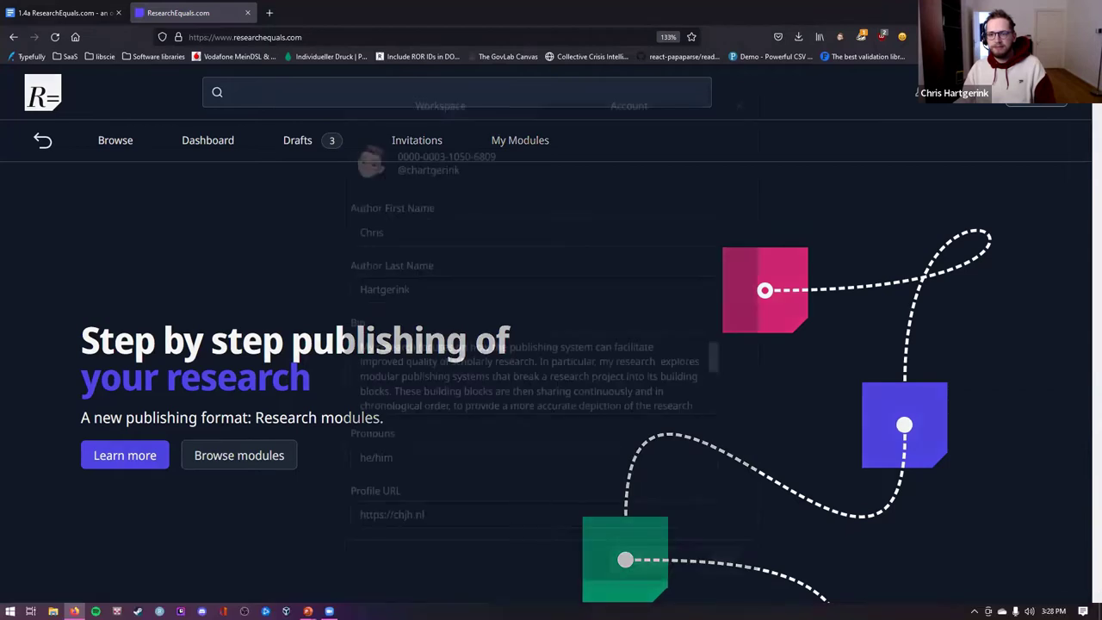
# Step: Log out of the ResearchEquals account from the avatar menu
pyautogui.click(982, 96)
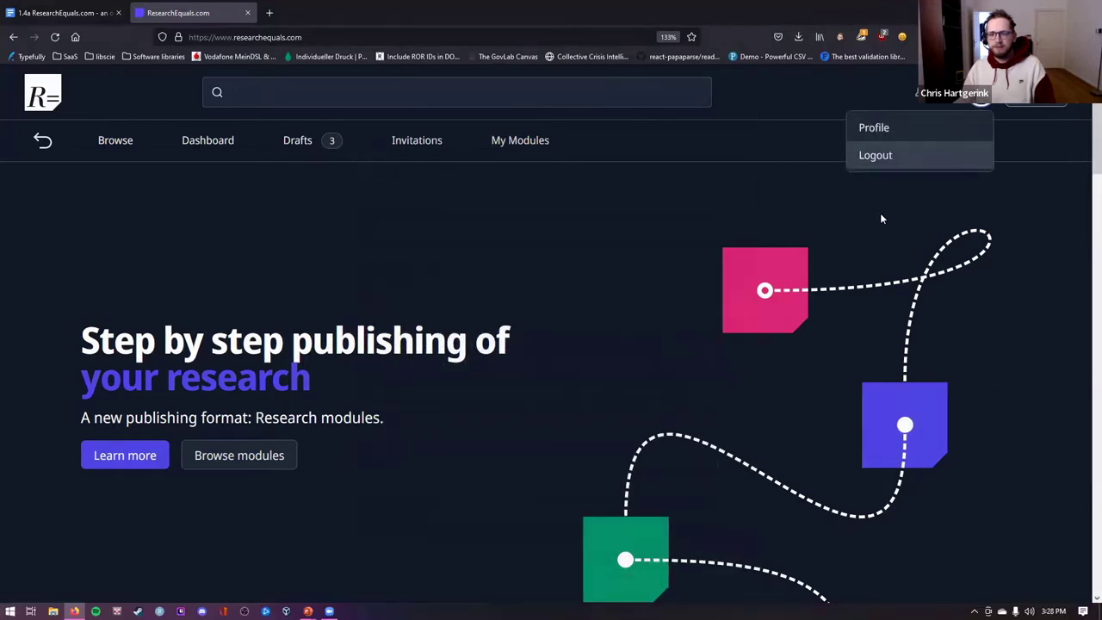
pyautogui.click(876, 155)
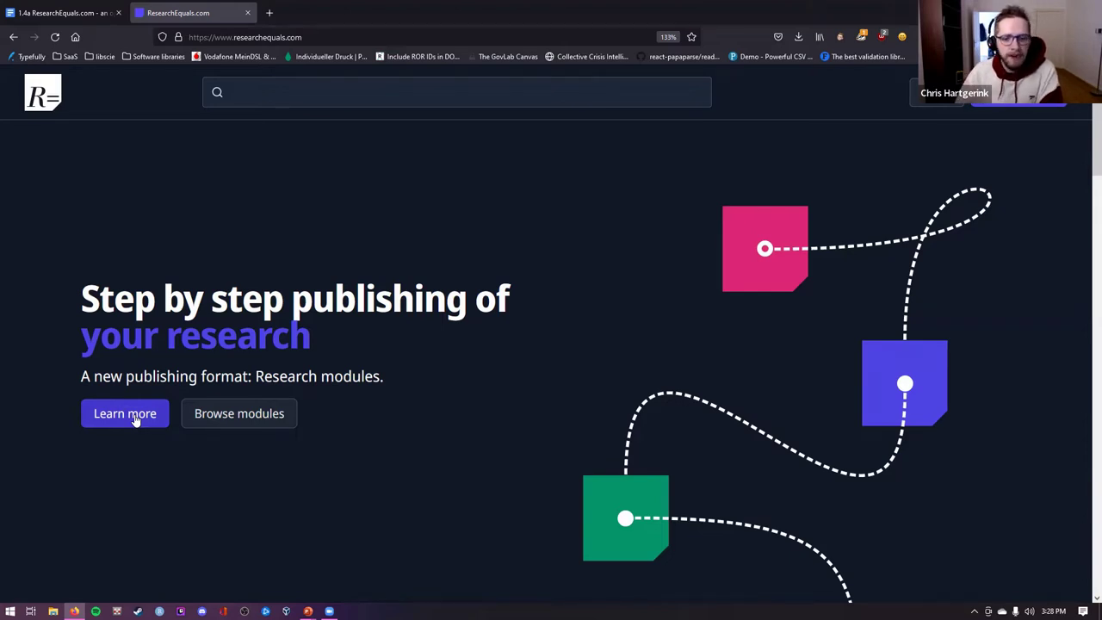
# Step: Follow Learn more and read down to the 'Wherever your research takes you' section
pyautogui.click(135, 417)
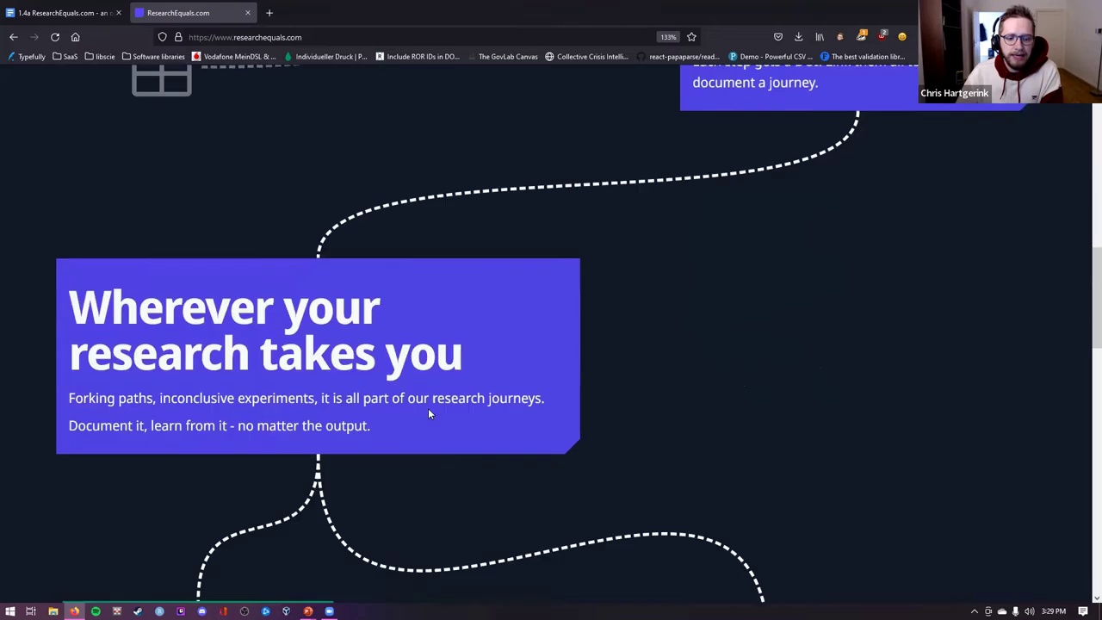
pyautogui.scroll(-1, 429, 413)
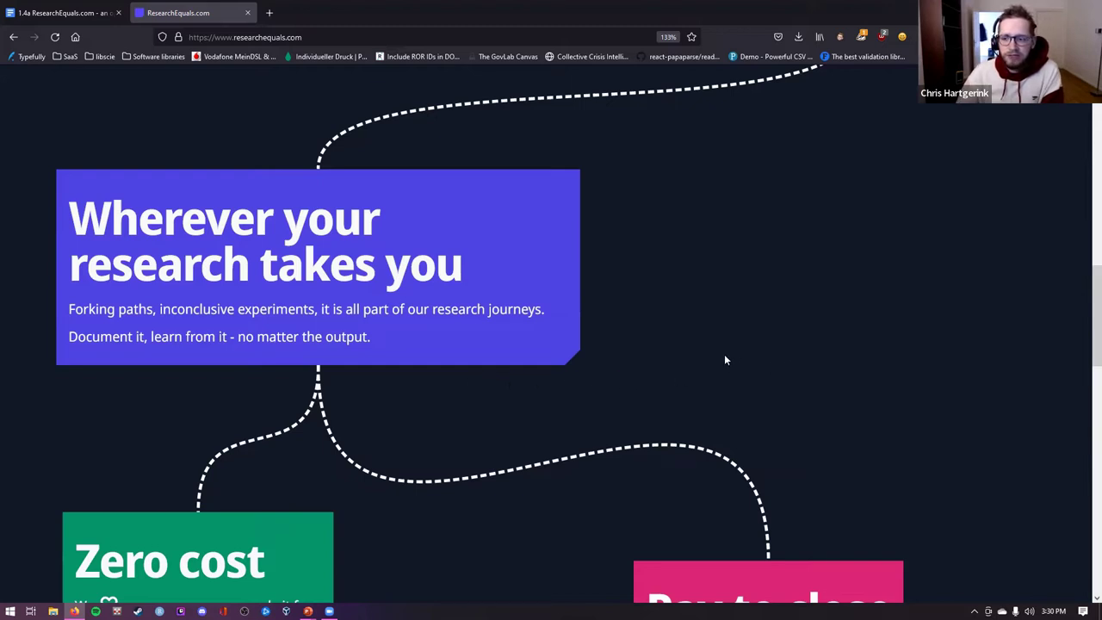
# Step: Read past the Zero cost and Pay to close options to the 'Publish on your terms' section
pyautogui.scroll(-5, 724, 360)
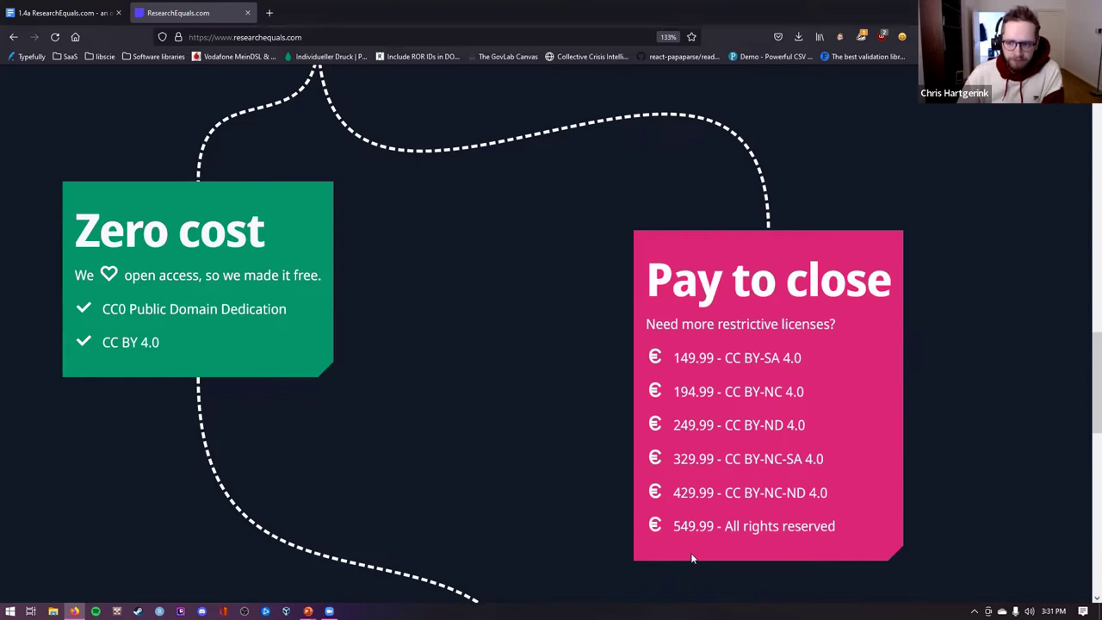
pyautogui.scroll(-6, 693, 549)
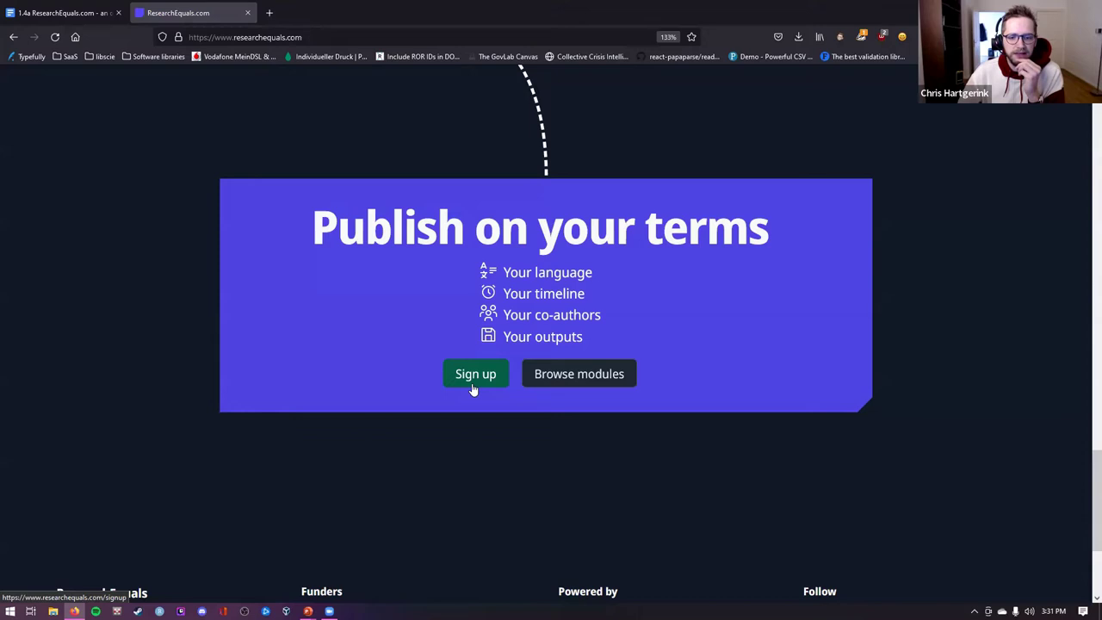
# Step: Open the Sign up form, then go back to the top of the homepage
pyautogui.click(482, 386)
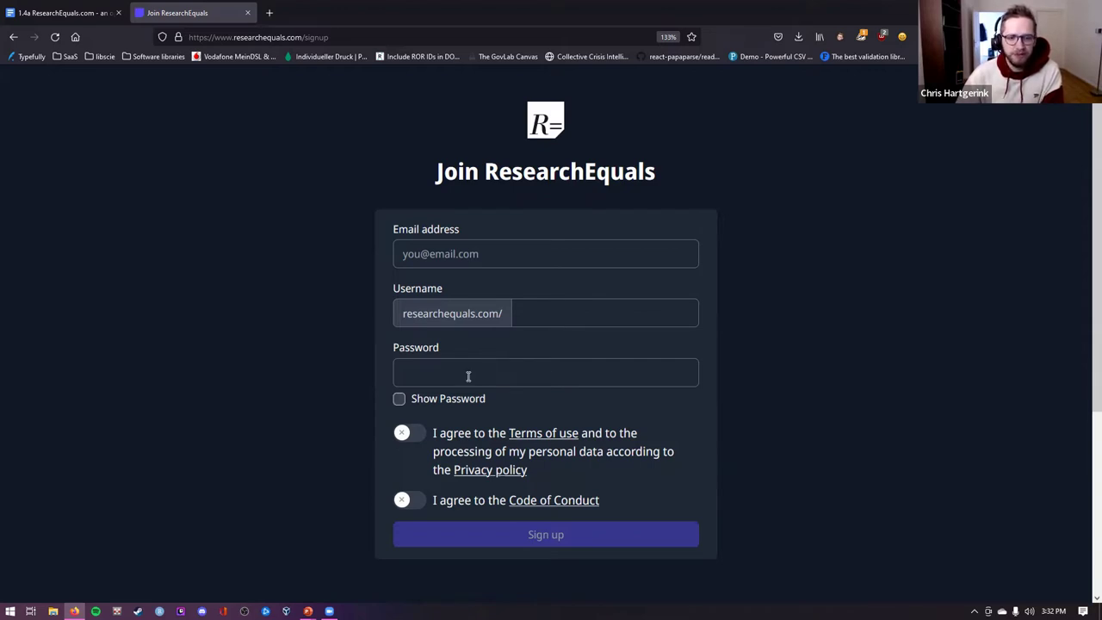
pyautogui.hotkey('alt', 'Left')
pyautogui.scroll(15, 467, 374)
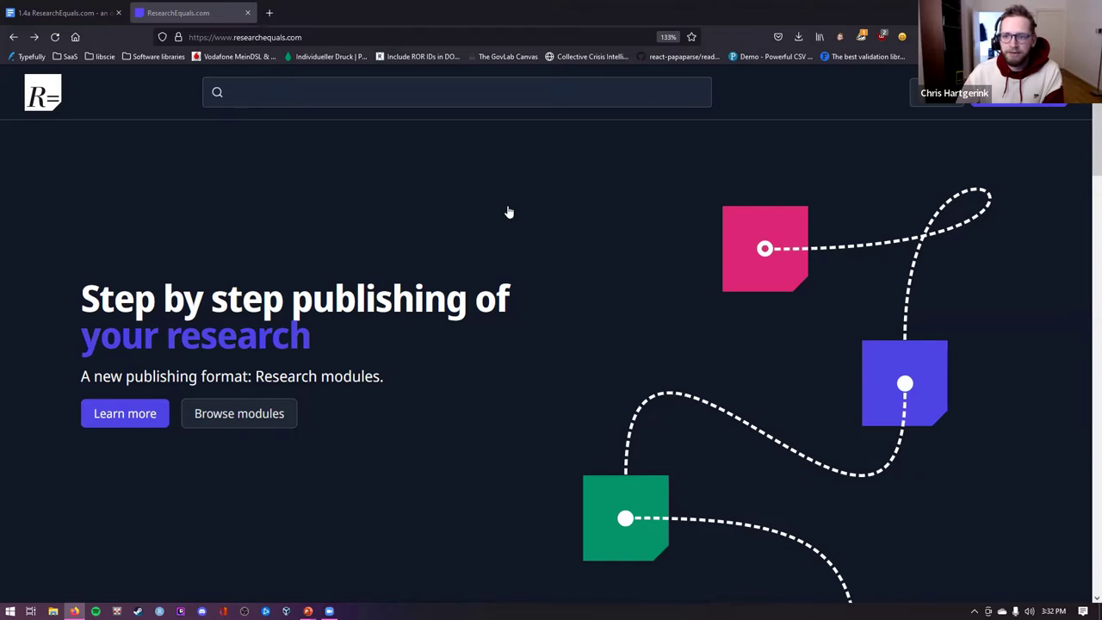
# Step: Log in using the saved autofill email and password to reach the dashboard
pyautogui.click(462, 307)
pyautogui.press('Down')
pyautogui.press('Return')
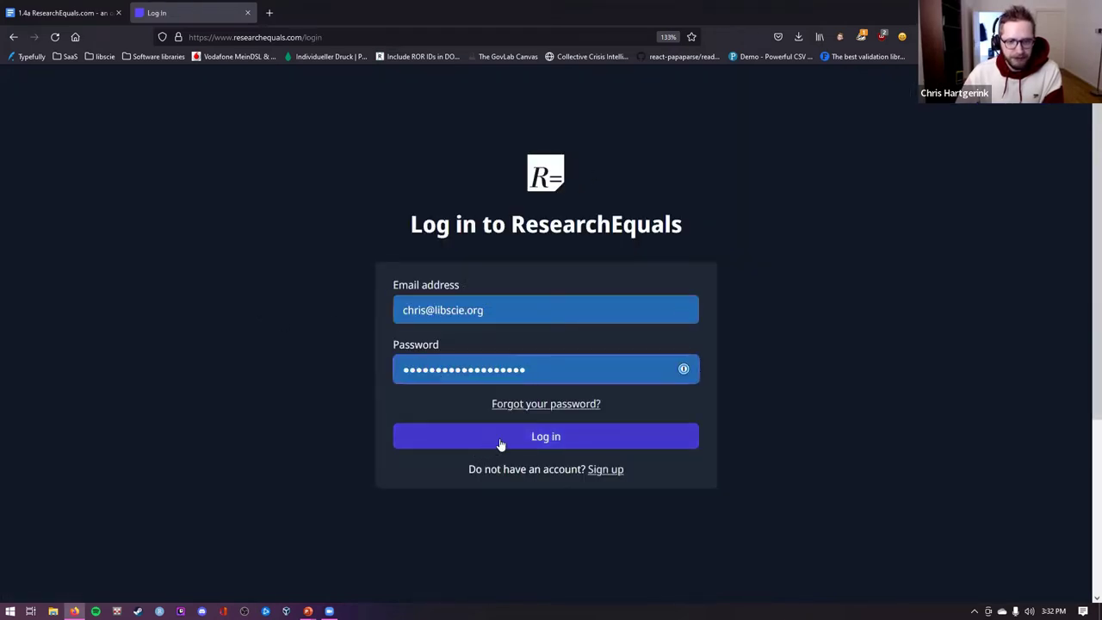
pyautogui.click(497, 446)
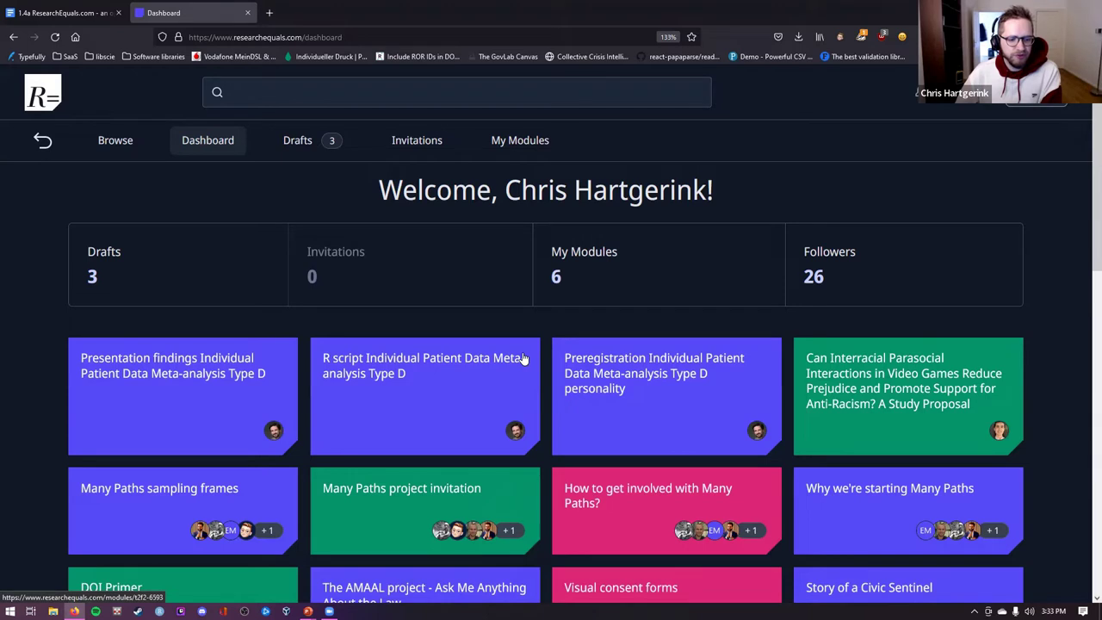
# Step: Open the 'Presentation findings Individual Patient Data Meta-analysis Type D' module card from the dashboard
pyautogui.scroll(-1, 534, 366)
pyautogui.scroll(-2, 534, 366)
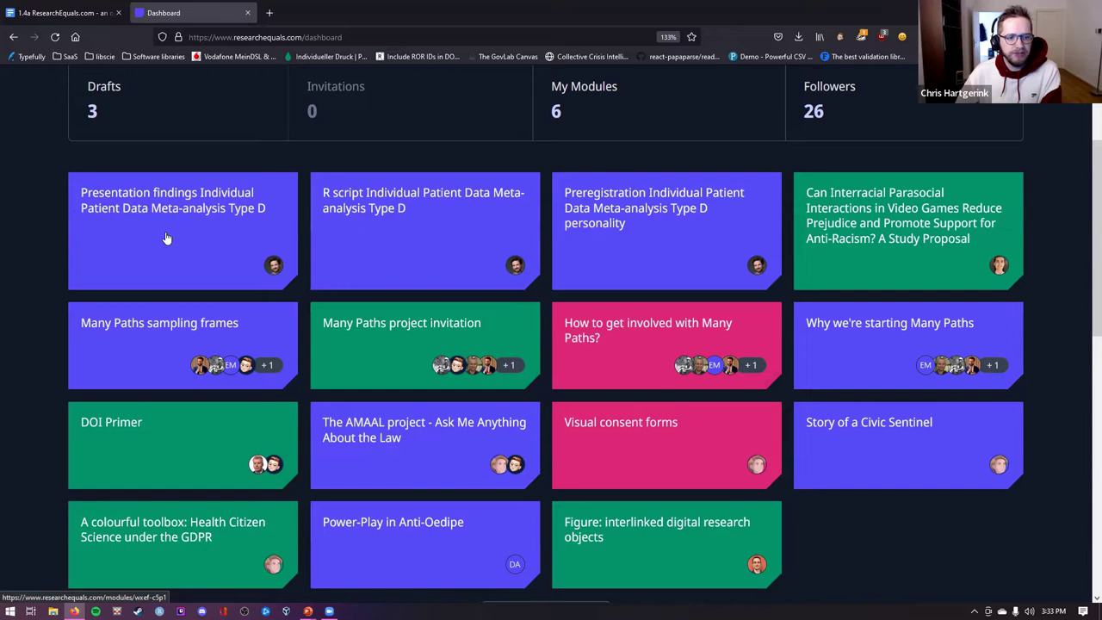
pyautogui.click(220, 233)
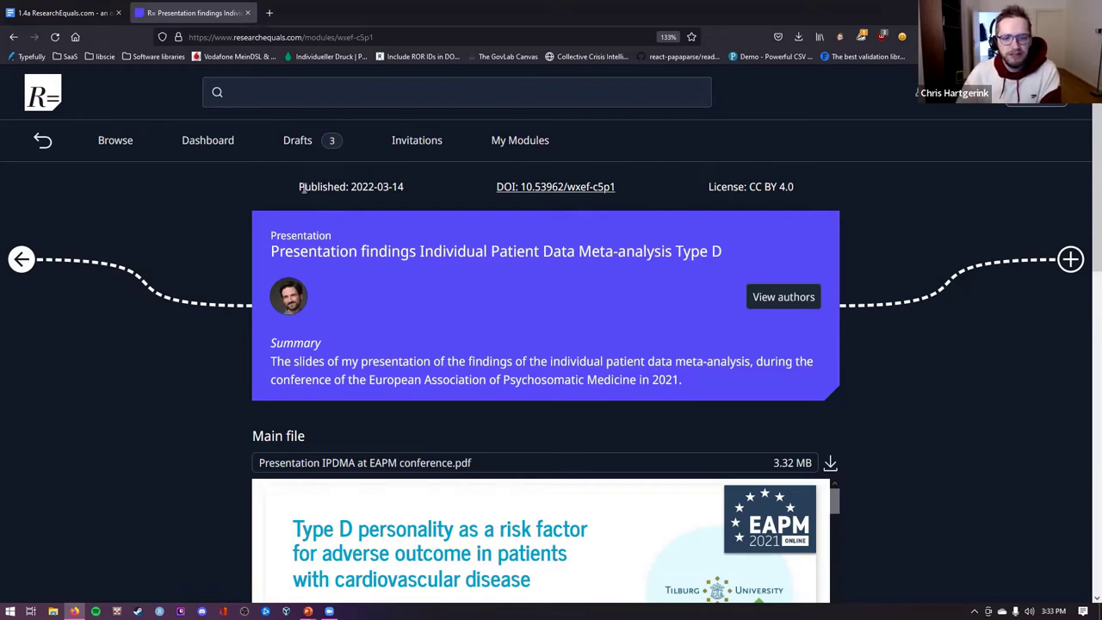
pyautogui.moveTo(350, 188); pyautogui.dragTo(424, 196)
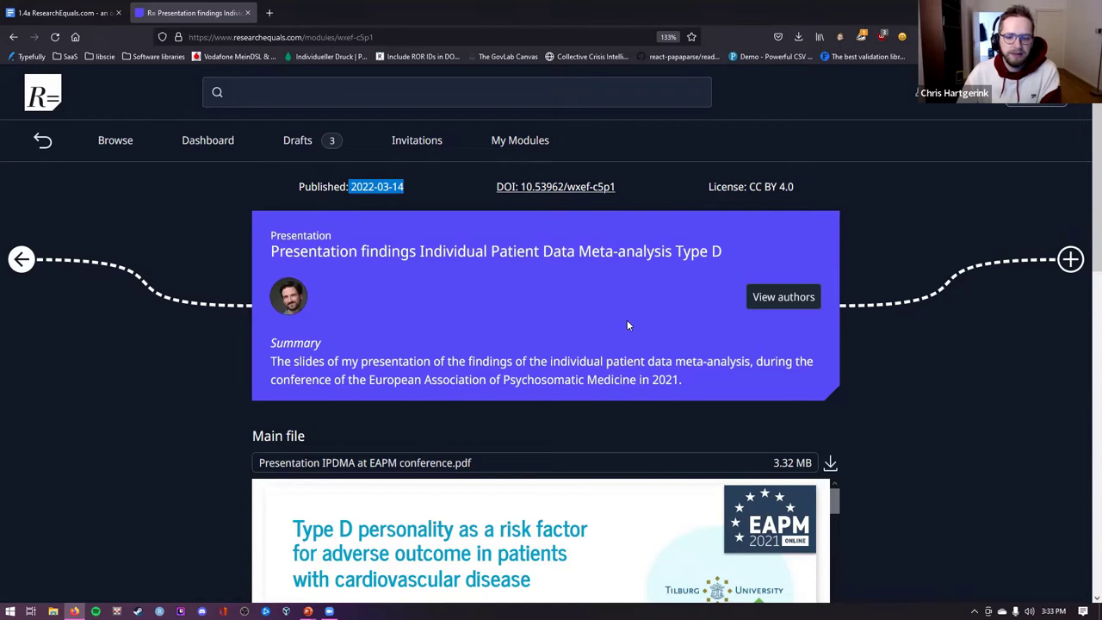
pyautogui.scroll(-2, 627, 325)
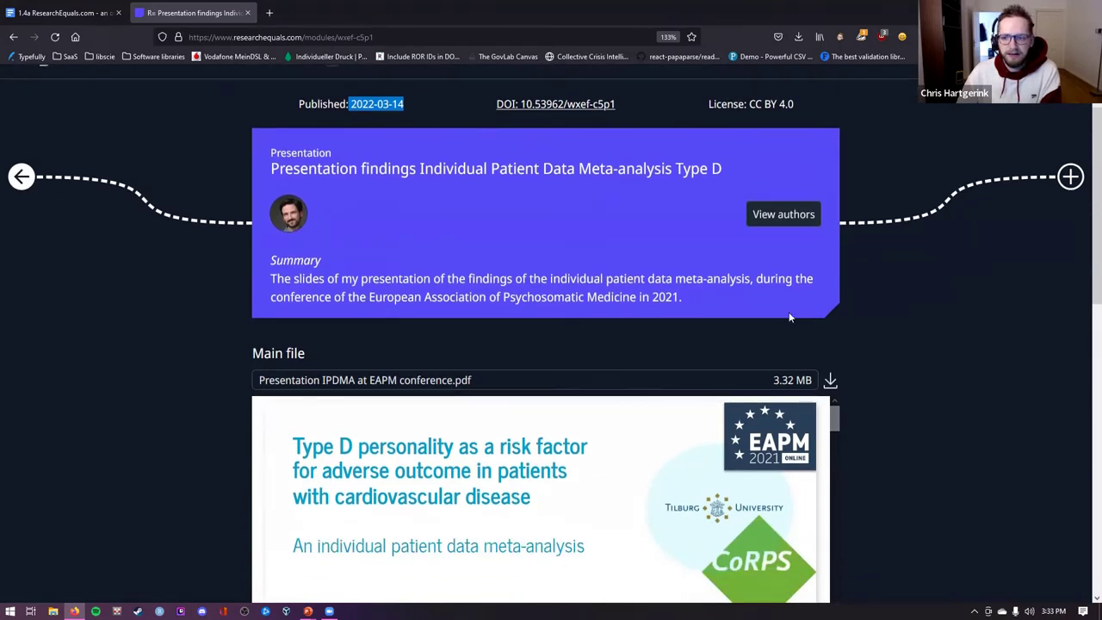
pyautogui.scroll(-2, 607, 309)
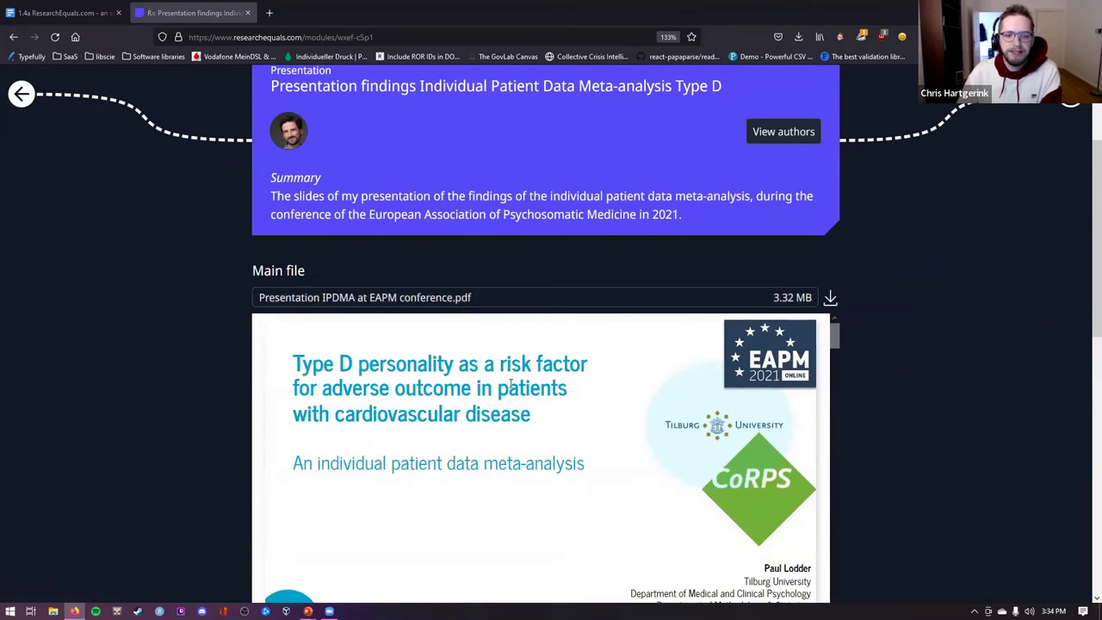
pyautogui.scroll(-3, 756, 396)
pyautogui.scroll(-2, 844, 215)
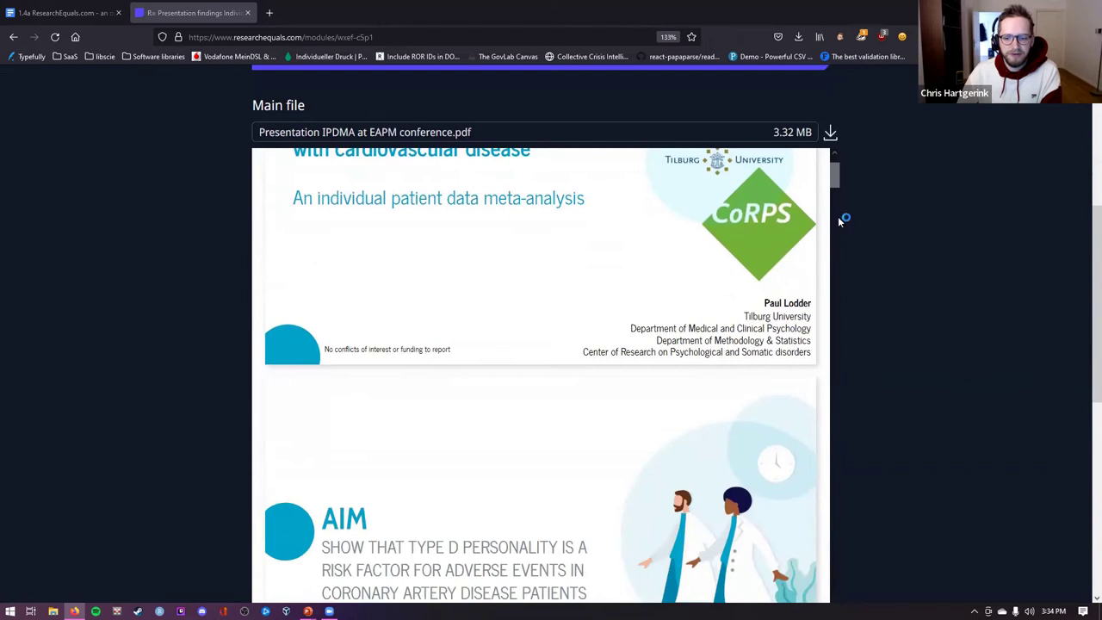
pyautogui.scroll(-4, 887, 198)
pyautogui.scroll(10, 886, 197)
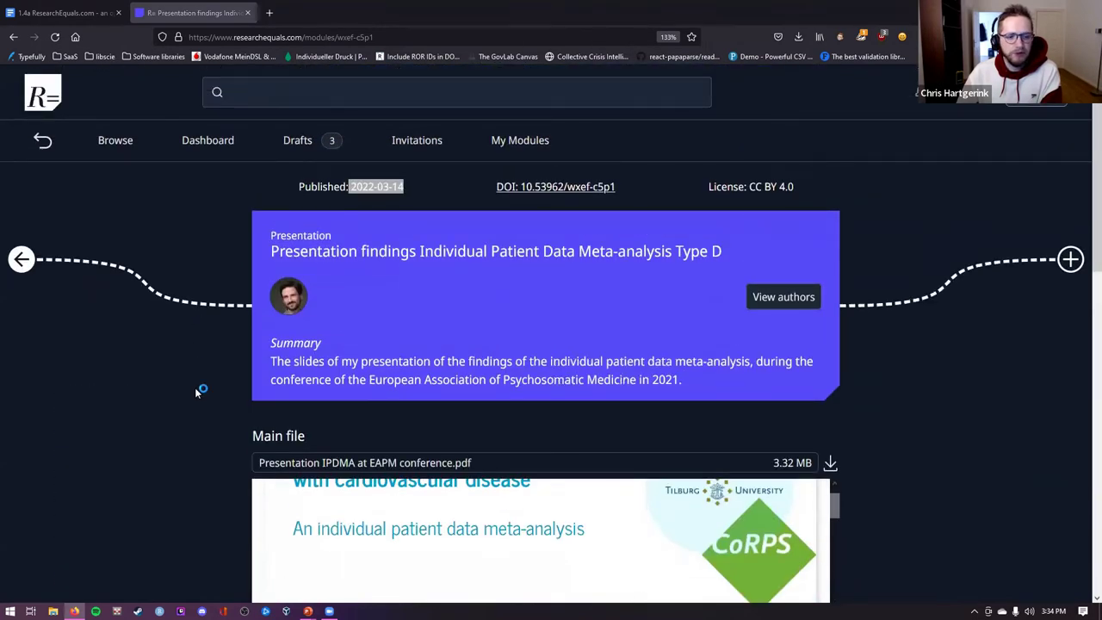
# Step: Create a 'Next step of: Presentation findings…' draft from the module's timeline plus icon
pyautogui.click(202, 389)
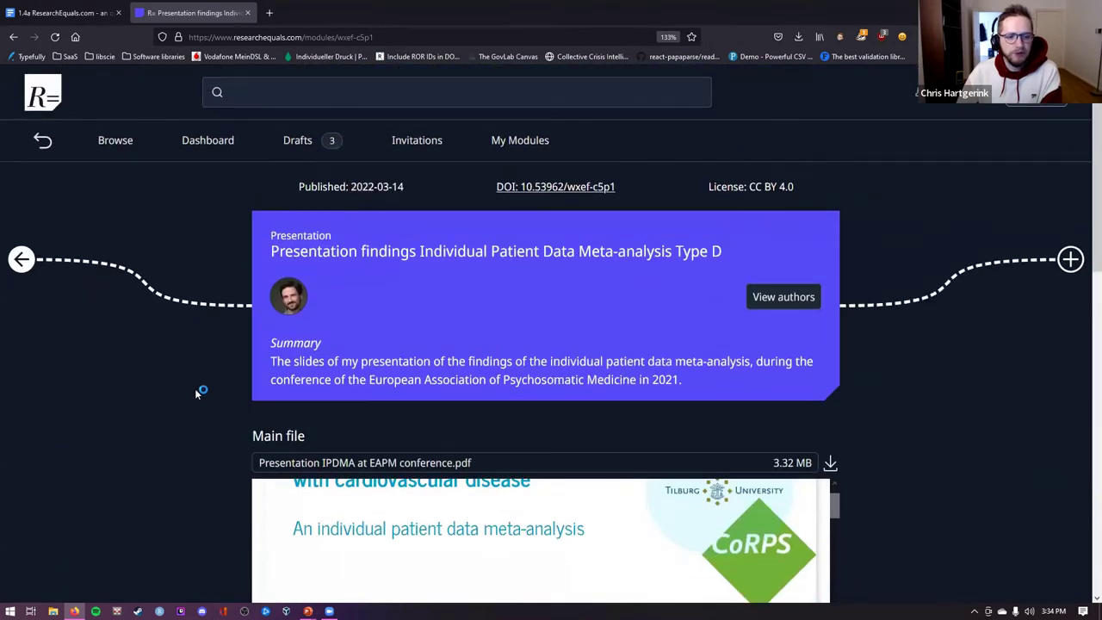
pyautogui.click(1071, 261)
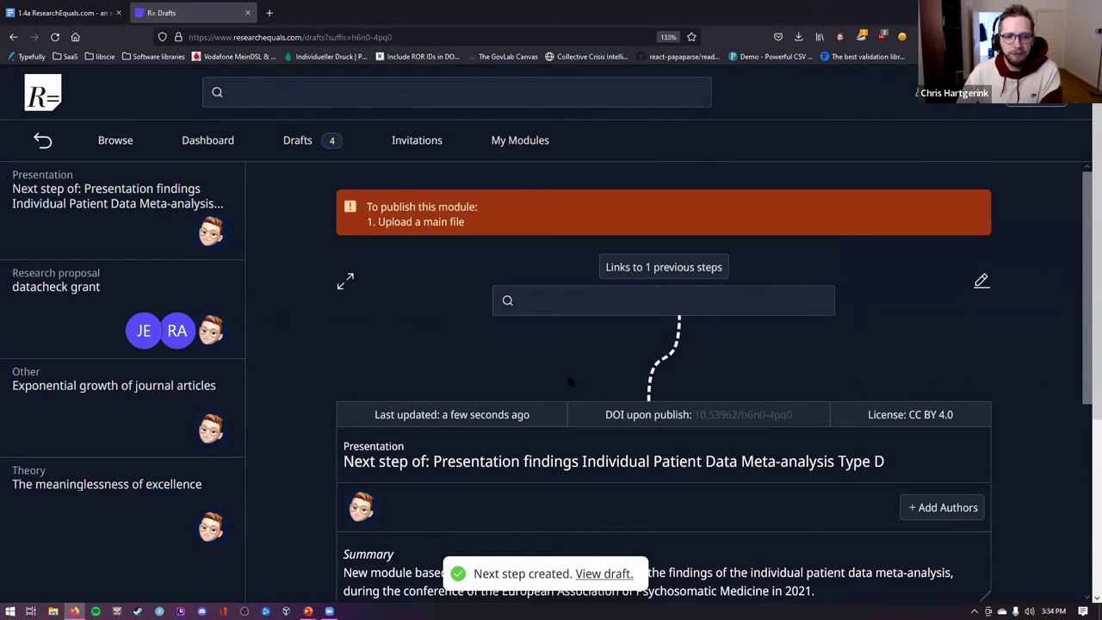
pyautogui.click(633, 270)
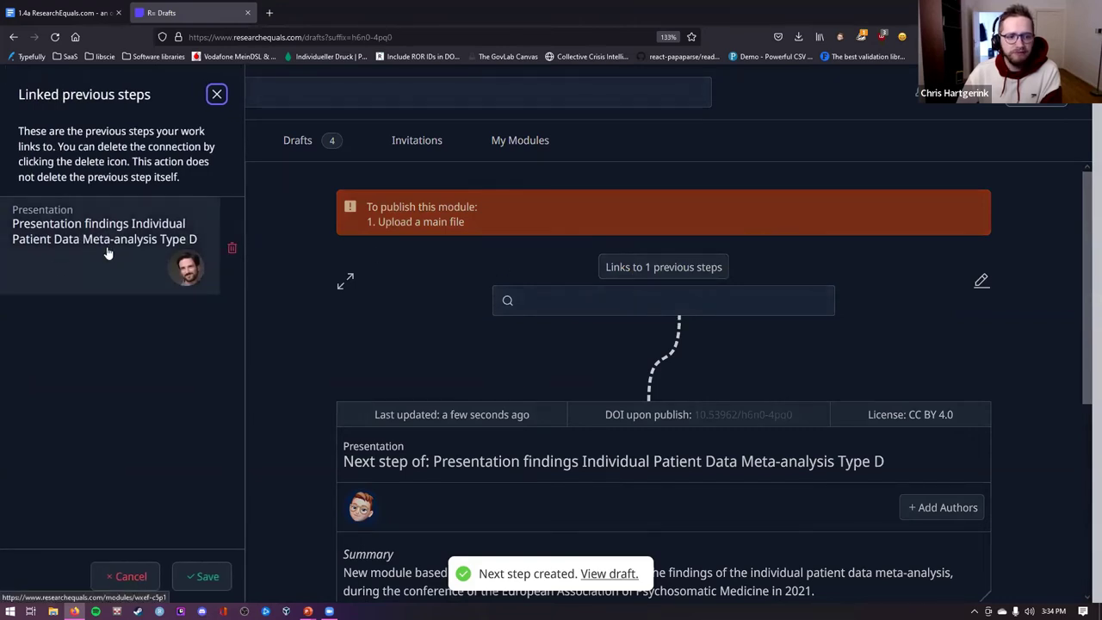
pyautogui.click(216, 95)
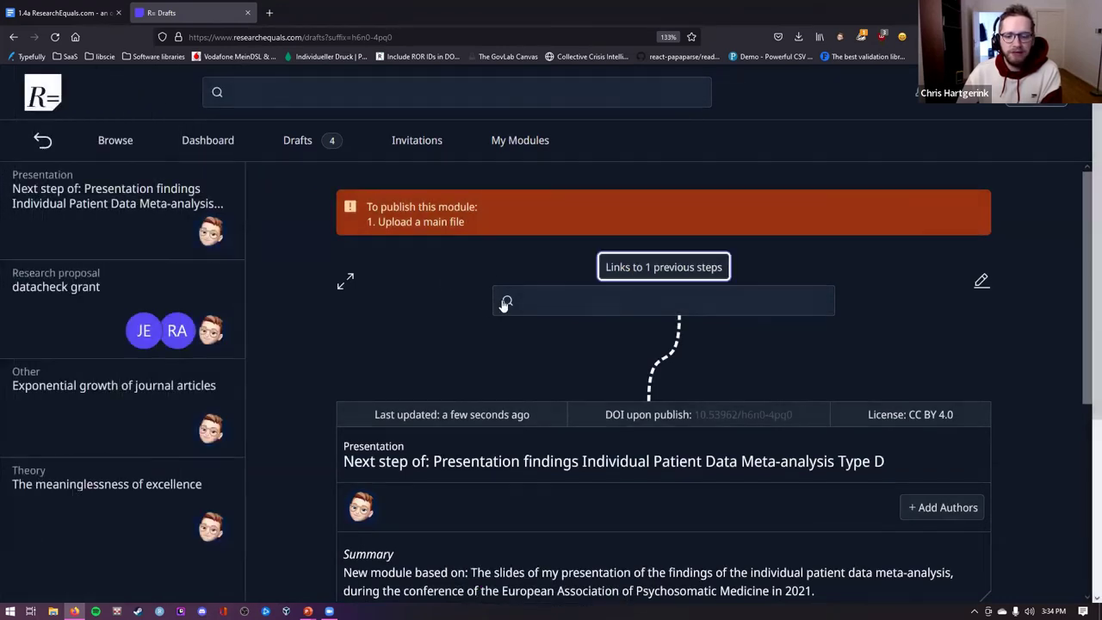
pyautogui.scroll(-2, 424, 295)
pyautogui.scroll(2, 425, 295)
pyautogui.scroll(1, 424, 300)
pyautogui.scroll(-2, 424, 294)
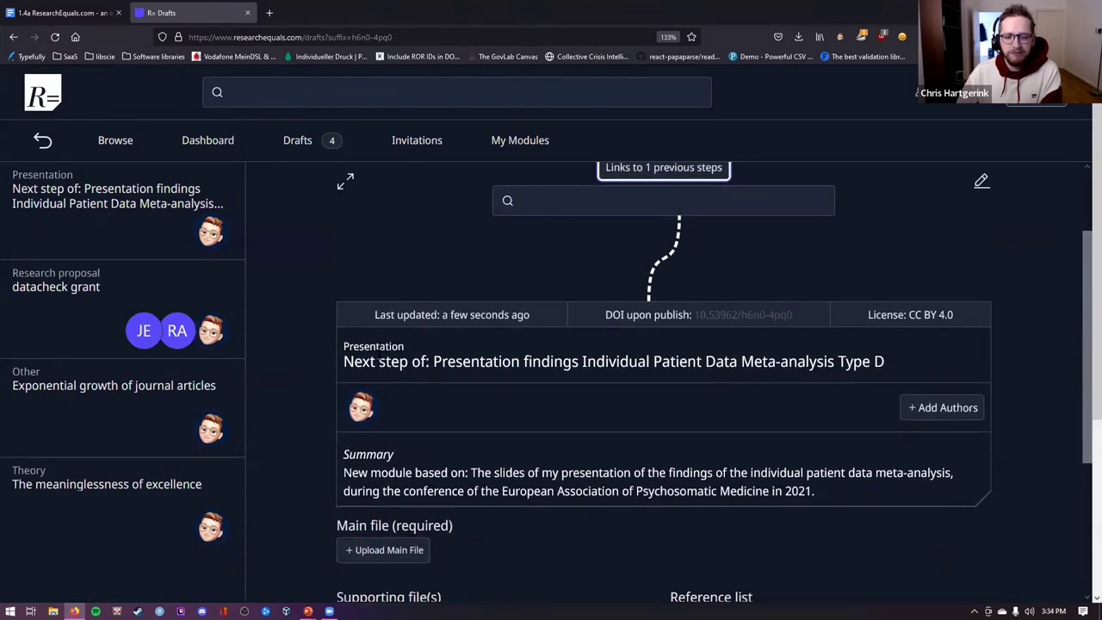
# Step: Edit the draft and set its license to CC0 Public Domain Dedication
pyautogui.click(981, 182)
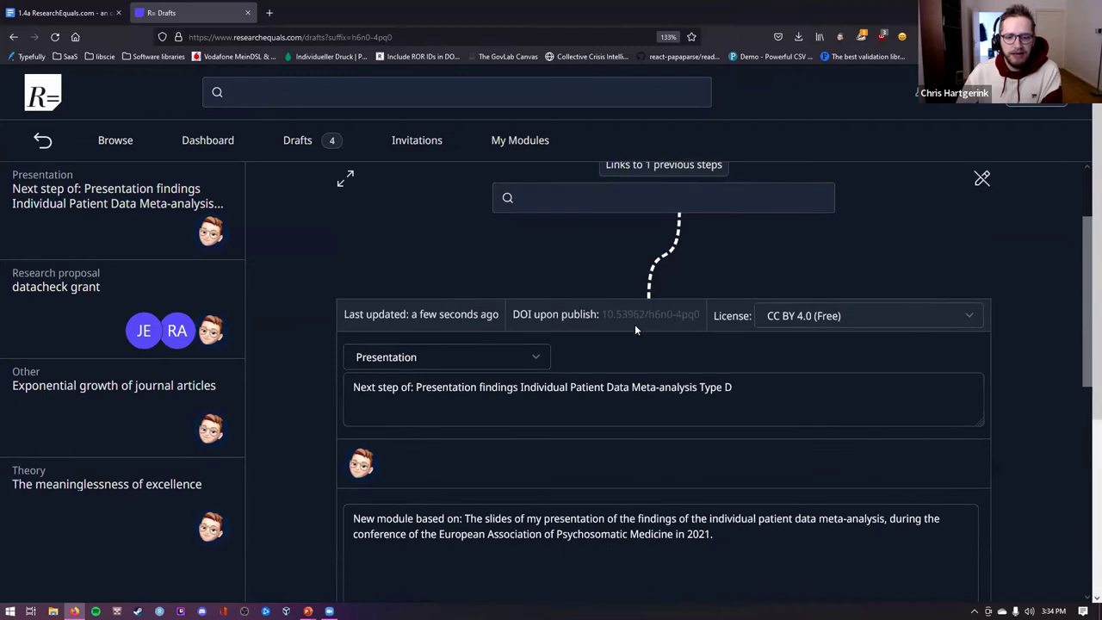
pyautogui.scroll(-2, 635, 324)
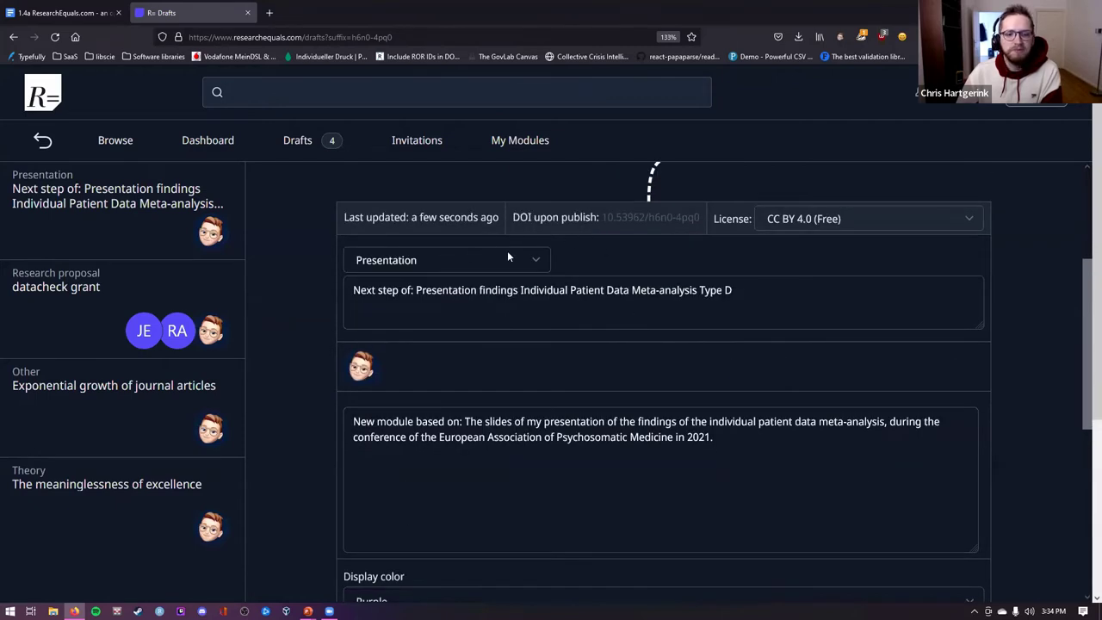
pyautogui.click(855, 222)
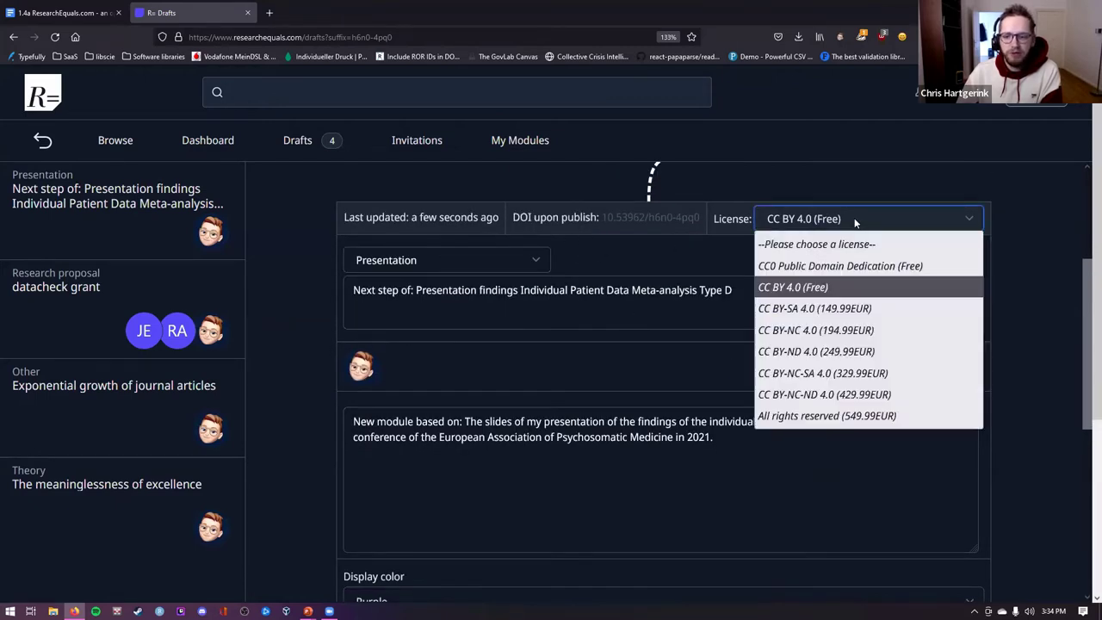
pyautogui.click(834, 269)
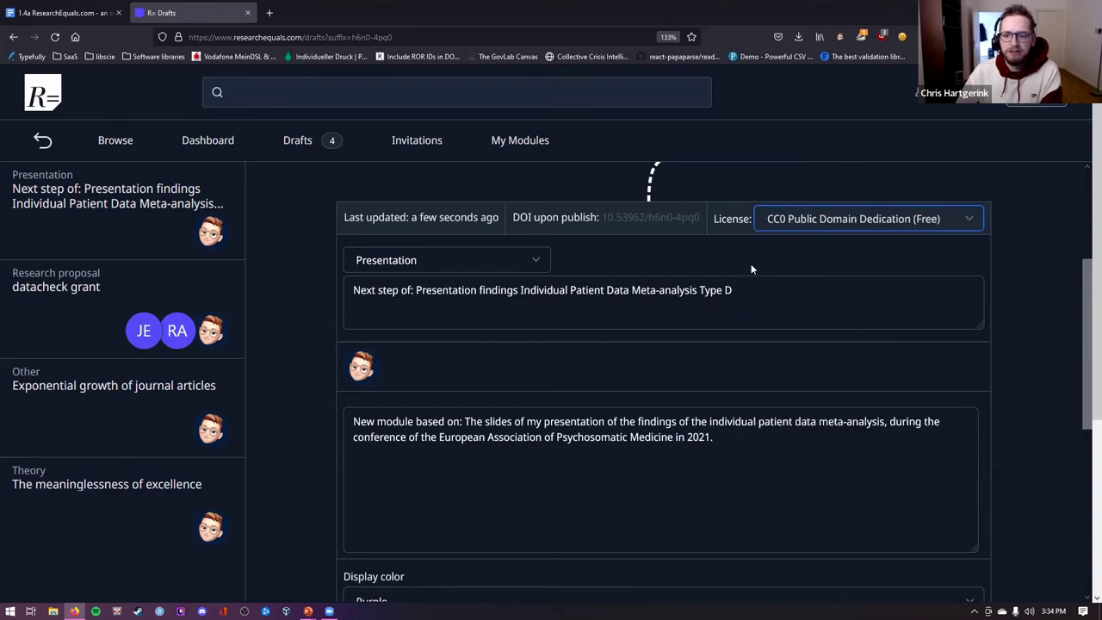
# Step: Change the draft's module type to Hypothesis
pyautogui.click(509, 267)
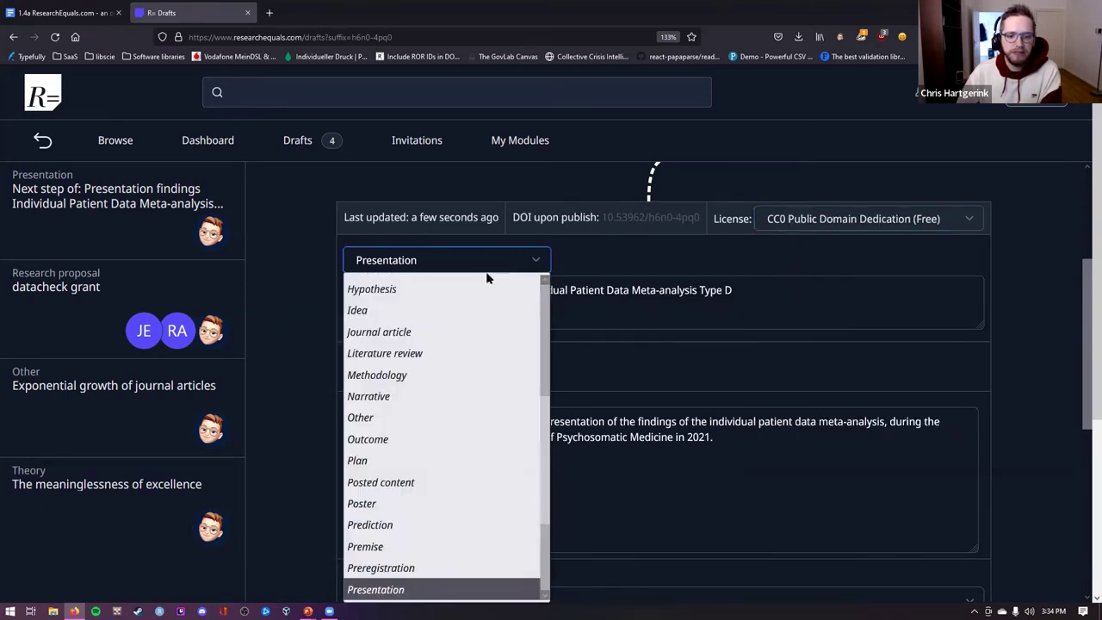
pyautogui.scroll(1, 487, 278)
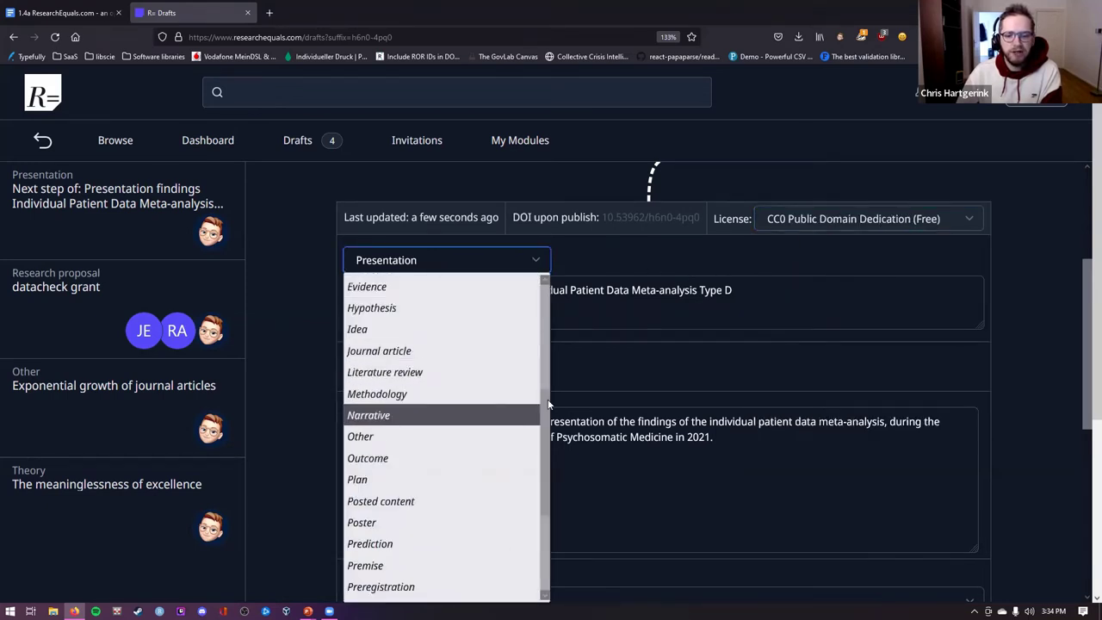
pyautogui.scroll(3, 509, 413)
pyautogui.scroll(2, 446, 310)
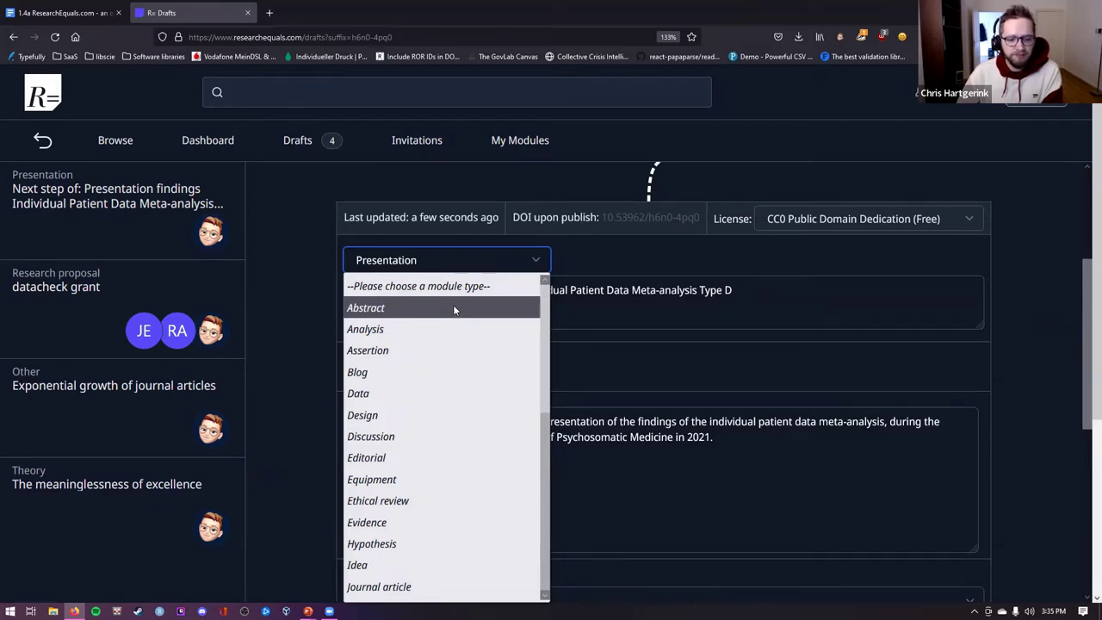
pyautogui.scroll(-3, 455, 310)
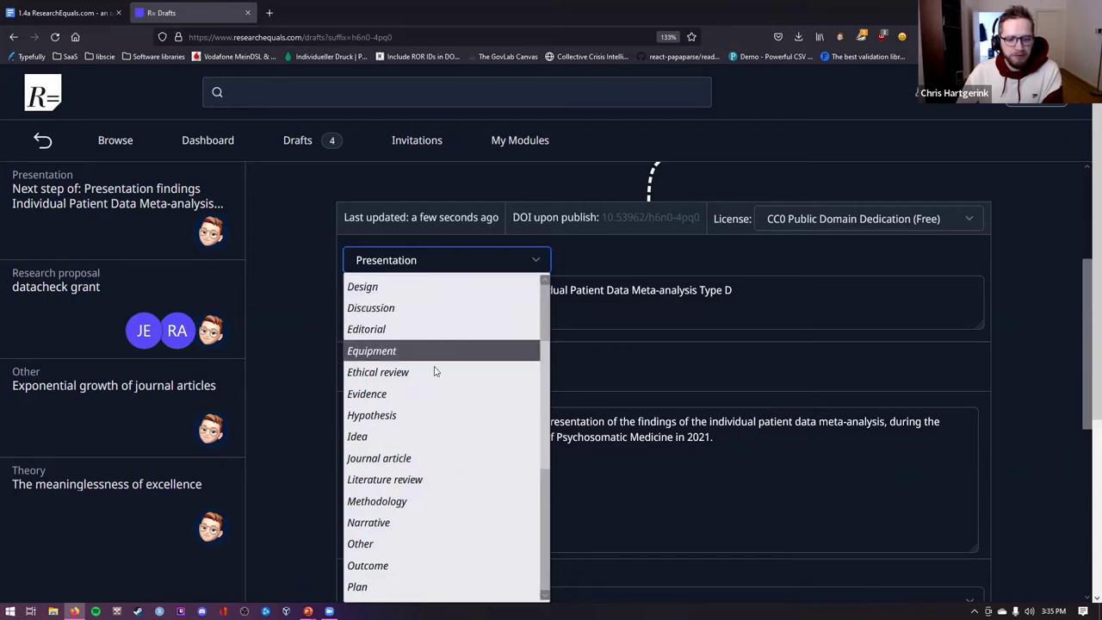
pyautogui.click(401, 415)
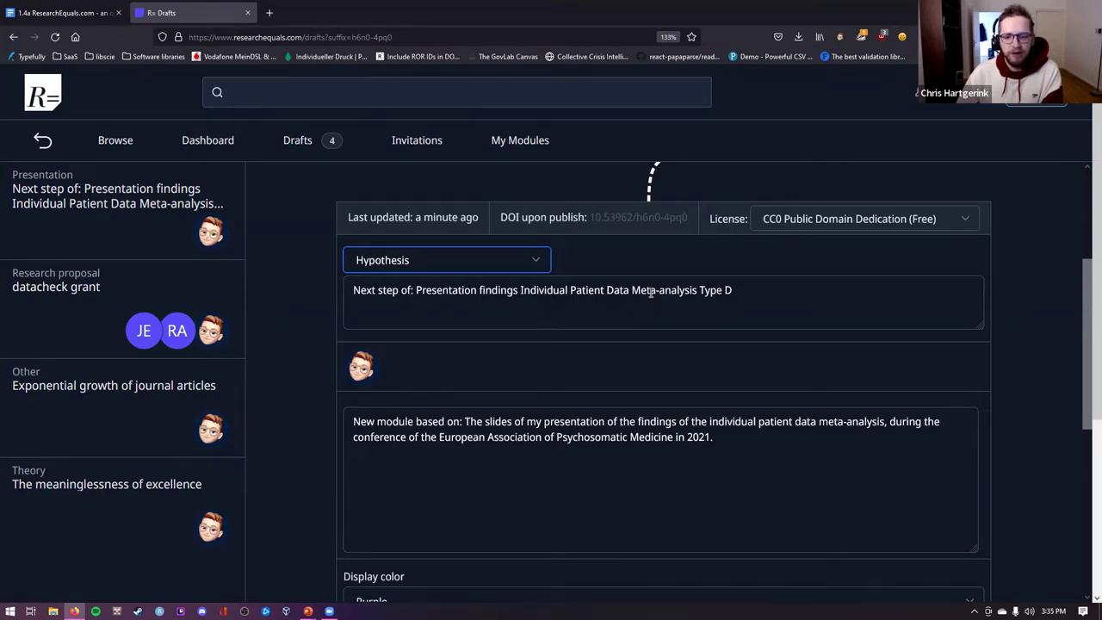
pyautogui.click(697, 290)
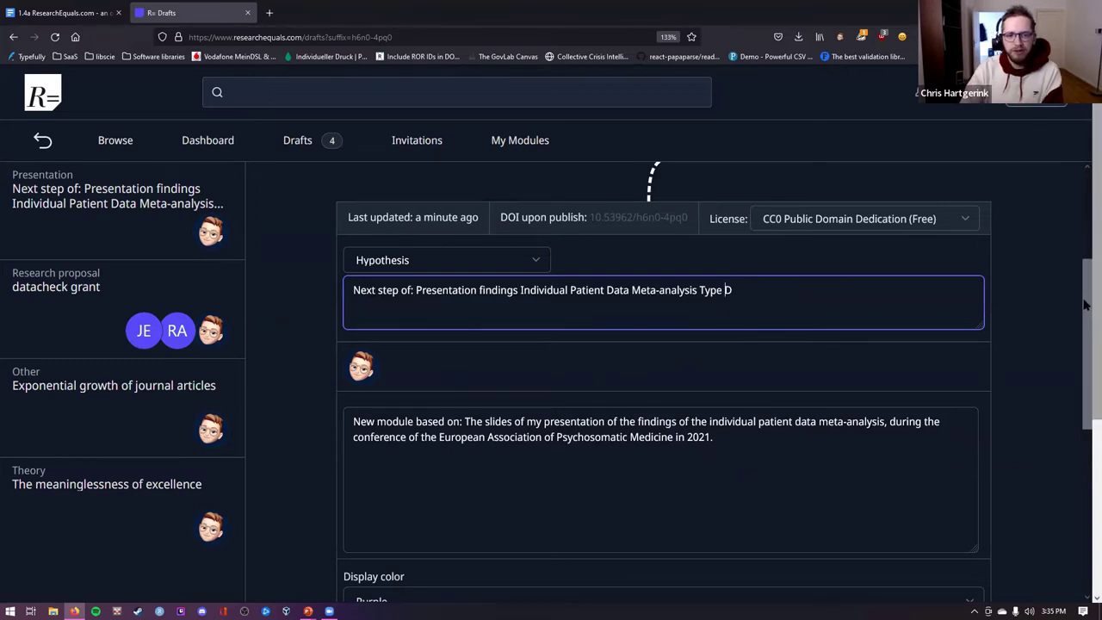
# Step: Link 'R script Individual Patient Data Meta-analysis Type D' as a second previous step
pyautogui.scroll(3, 931, 271)
pyautogui.click(698, 297)
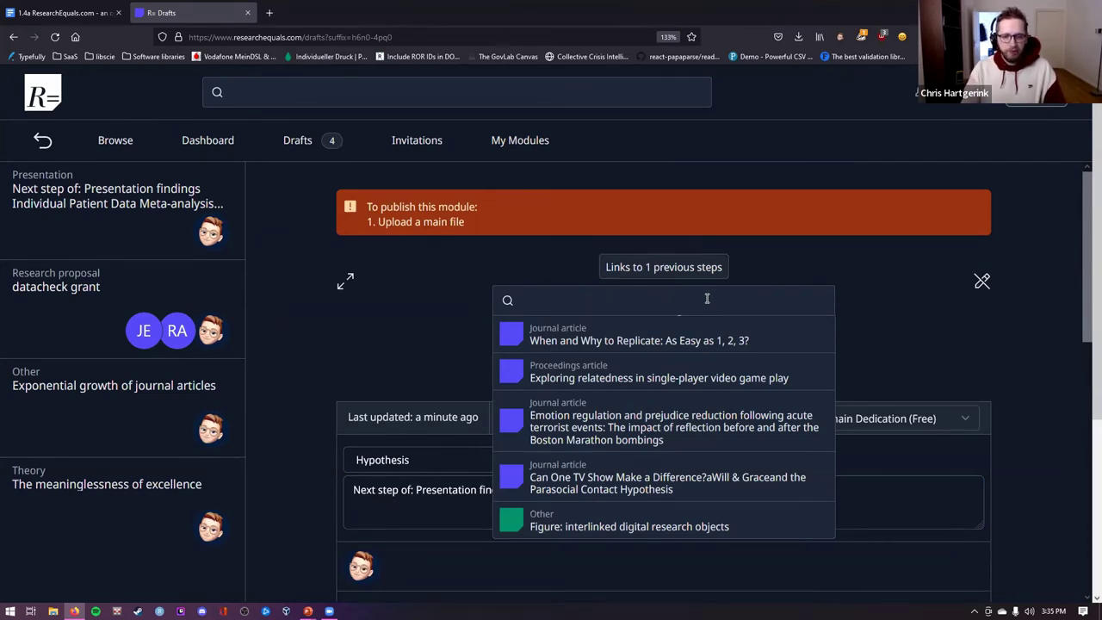
pyautogui.write('r scrip')
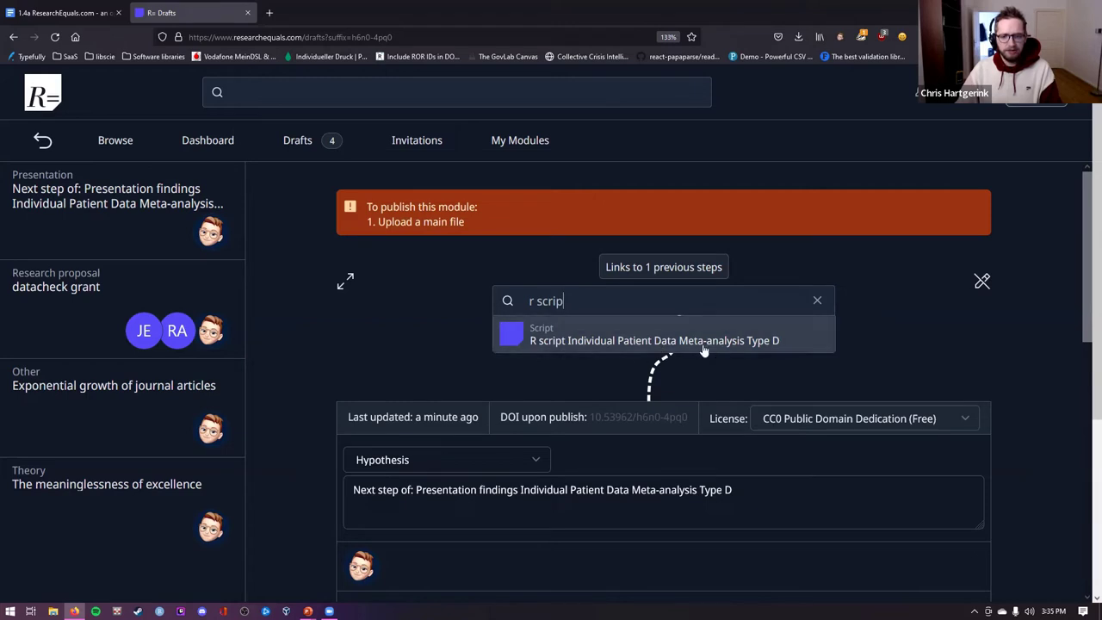
pyautogui.click(594, 342)
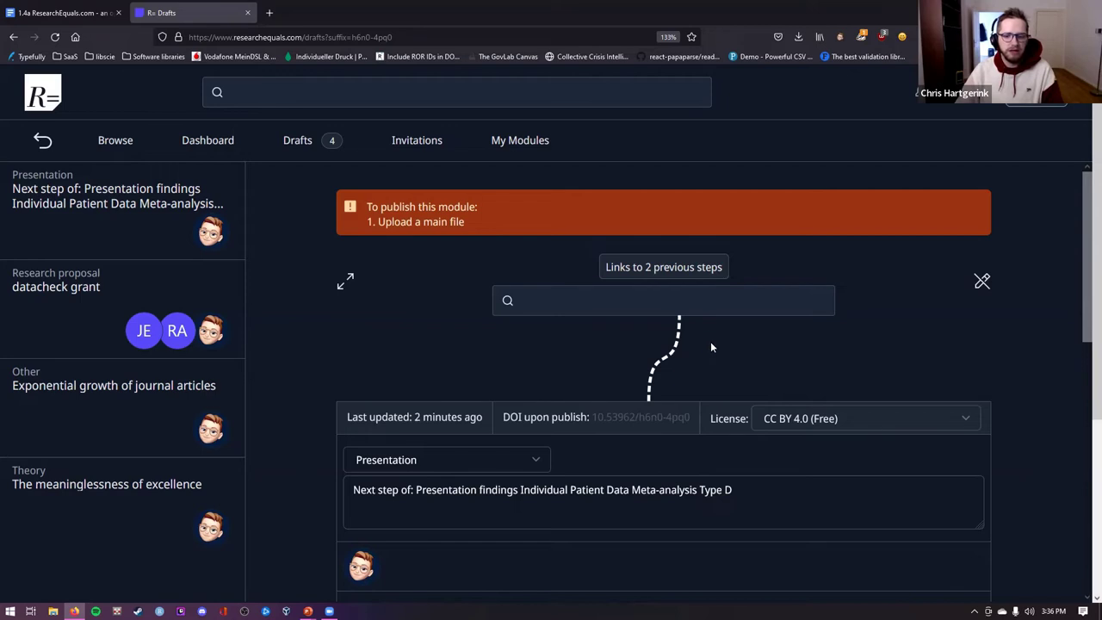
pyautogui.scroll(-5, 679, 349)
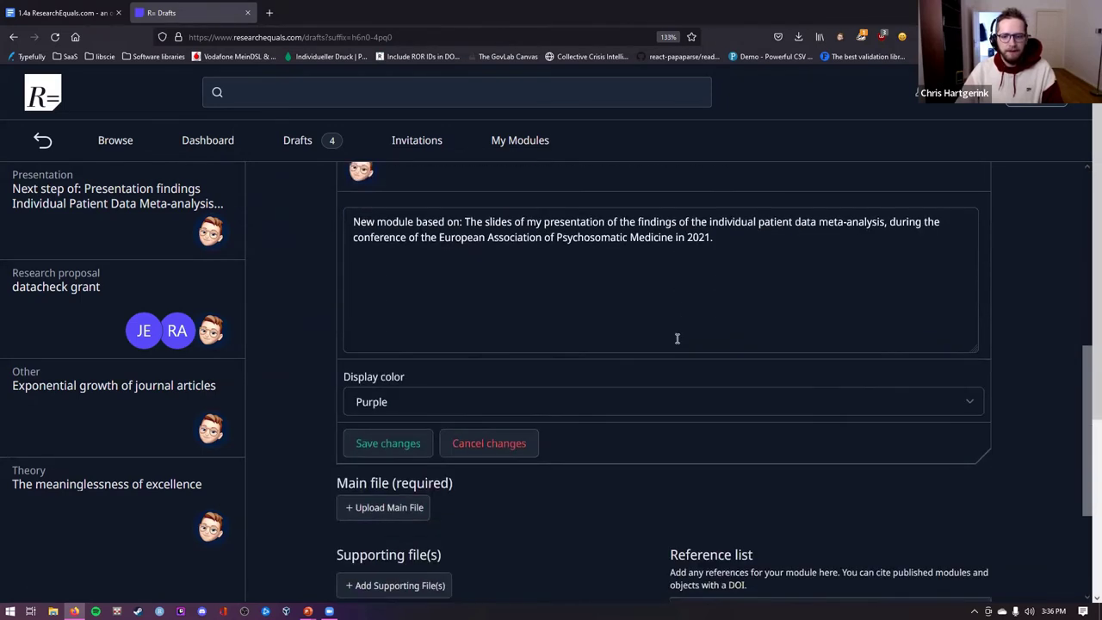
# Step: Save the edited summary and highlight the required Main file section
pyautogui.click(383, 345)
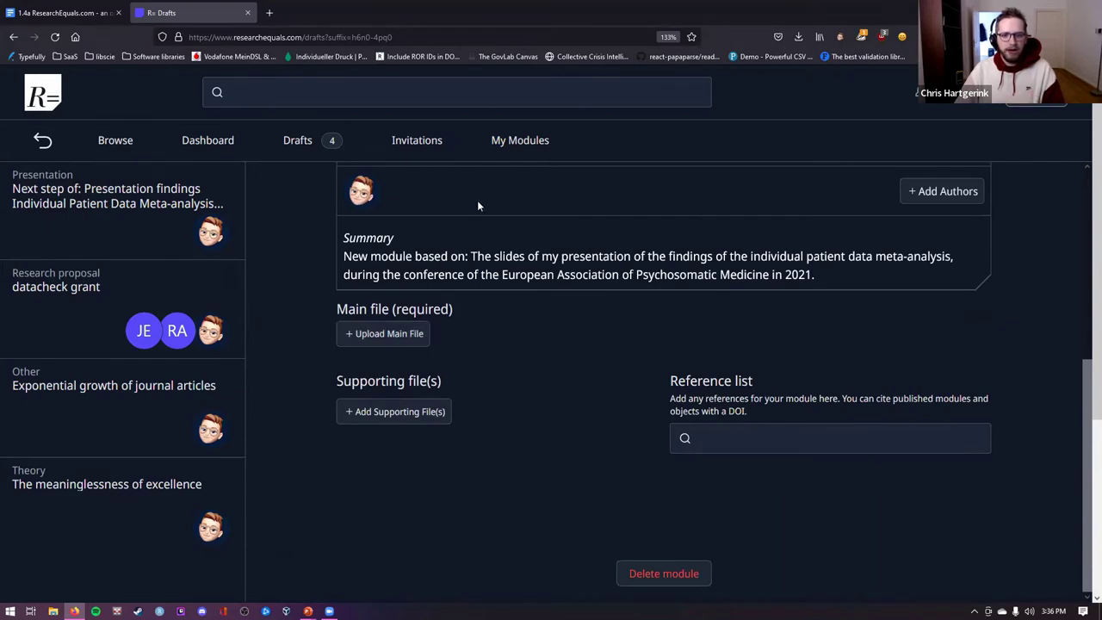
pyautogui.scroll(2, 487, 299)
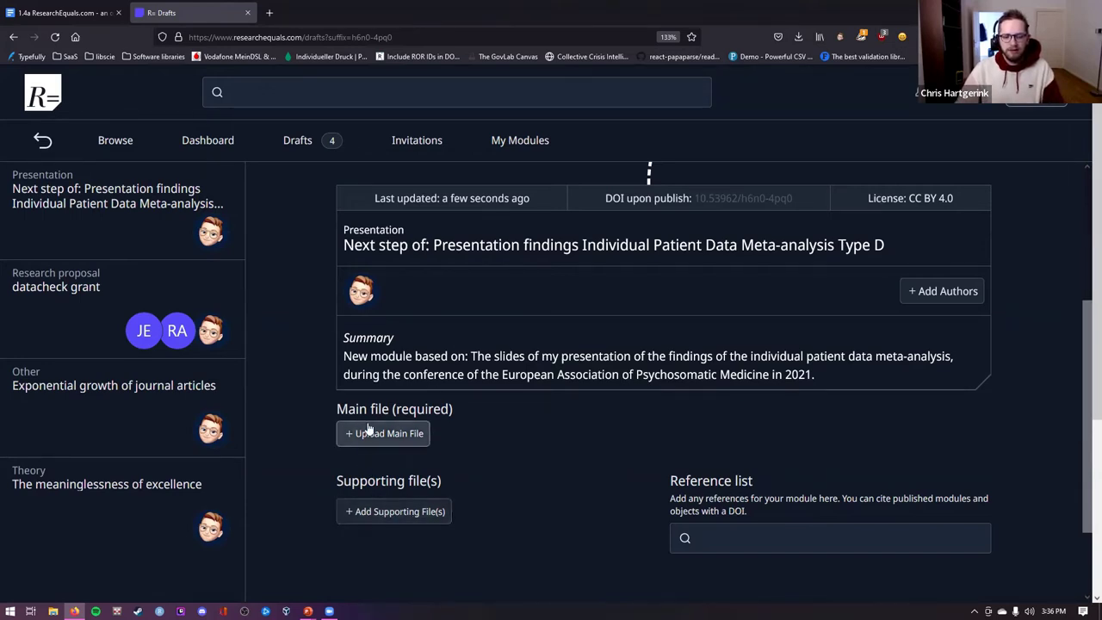
pyautogui.tripleClick(452, 412)
pyautogui.click(453, 412)
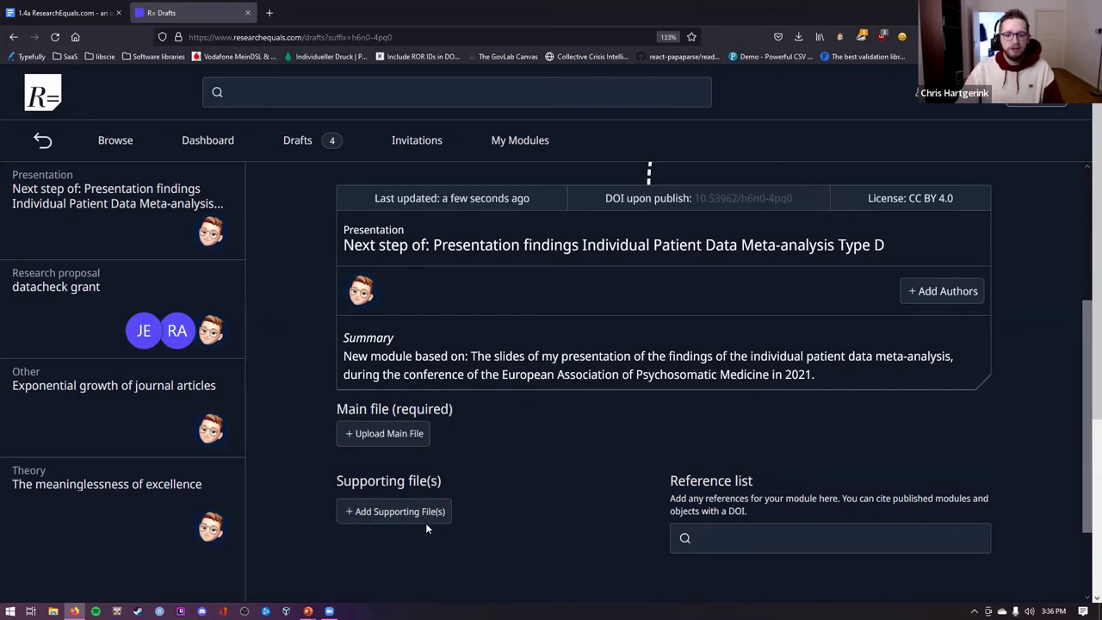
# Step: Search the Reference list for works to cite, then dismiss the suggestions
pyautogui.scroll(-1, 454, 527)
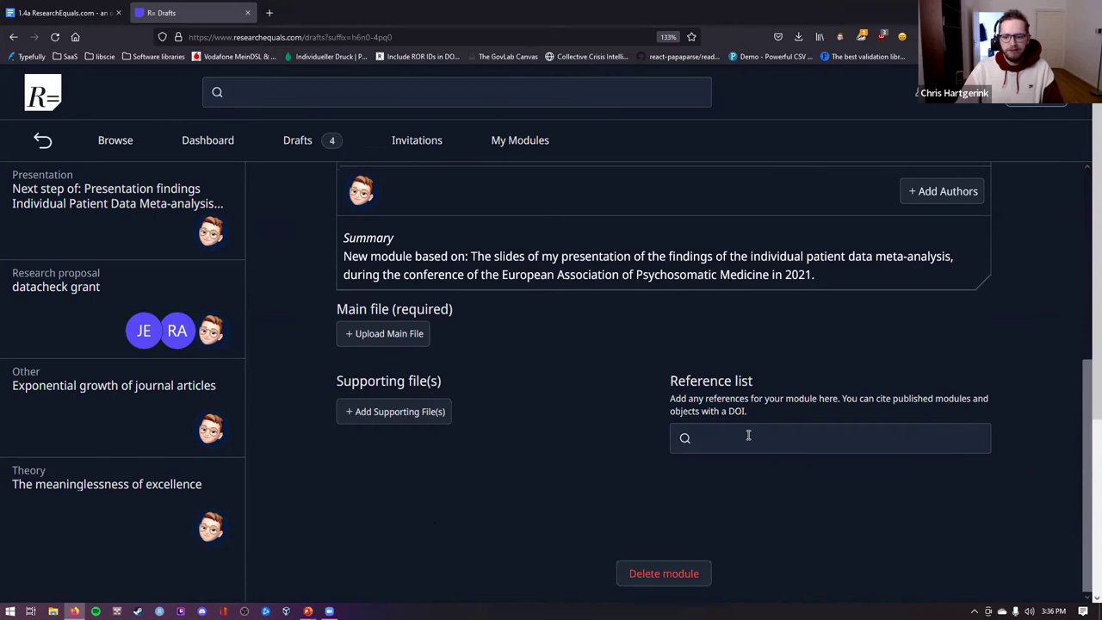
pyautogui.click(748, 435)
pyautogui.scroll(-1, 776, 363)
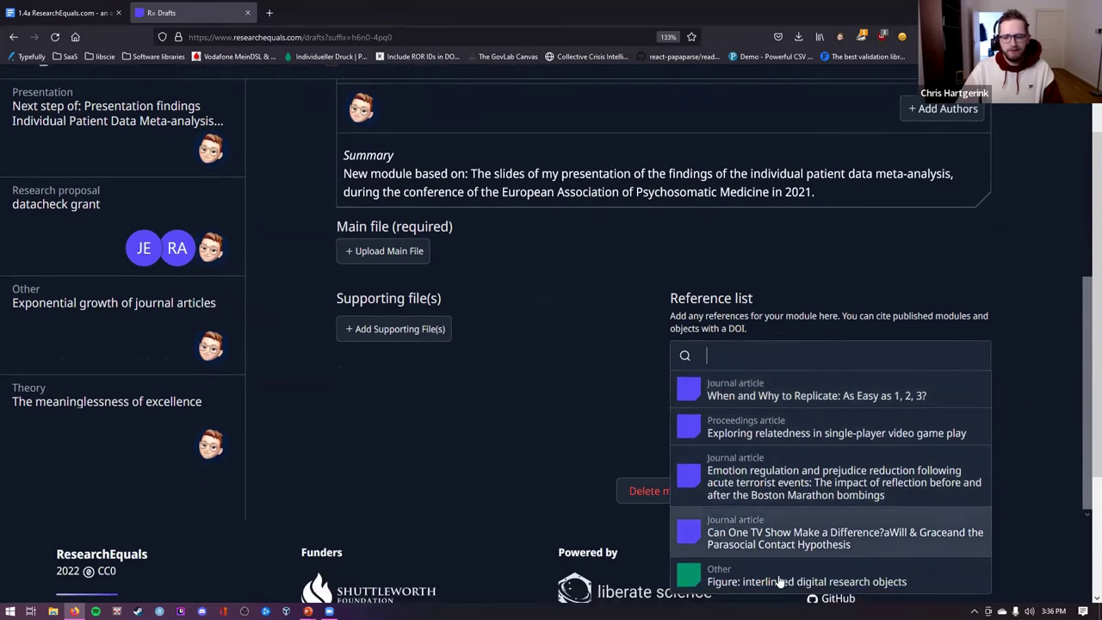
pyautogui.click(601, 400)
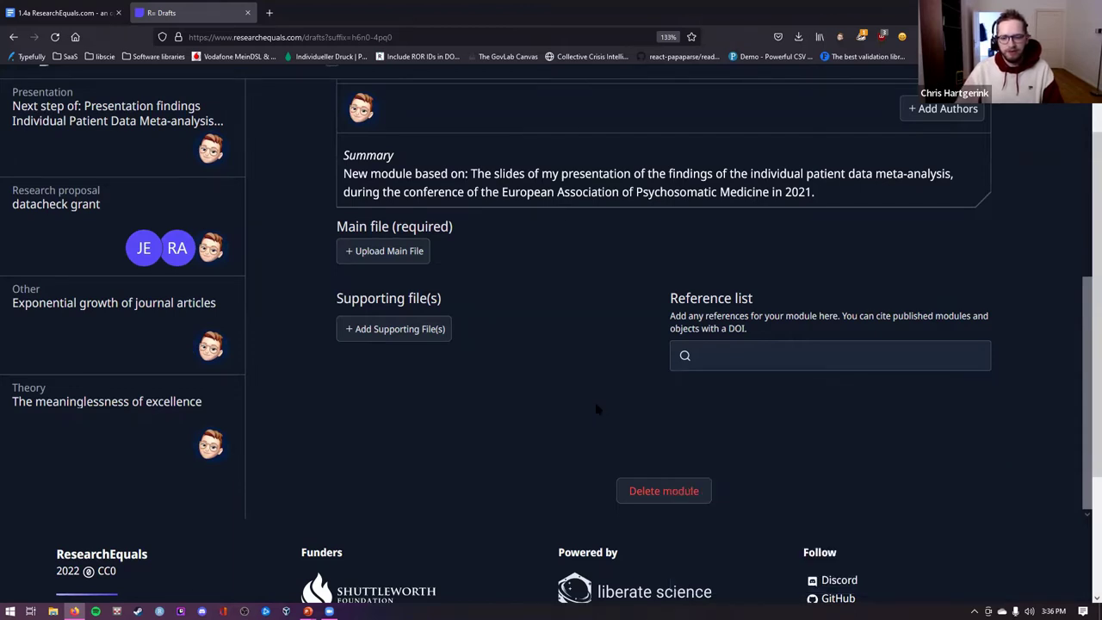
# Step: Start deleting the draft module to bring up the deletion confirmation
pyautogui.scroll(3, 605, 410)
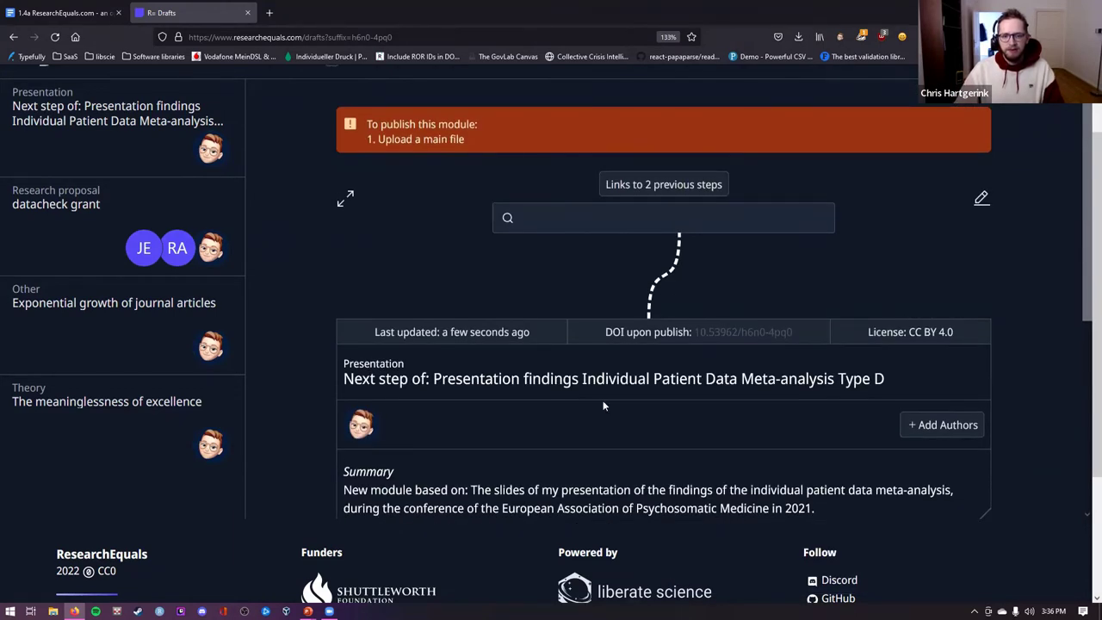
pyautogui.scroll(-2, 603, 405)
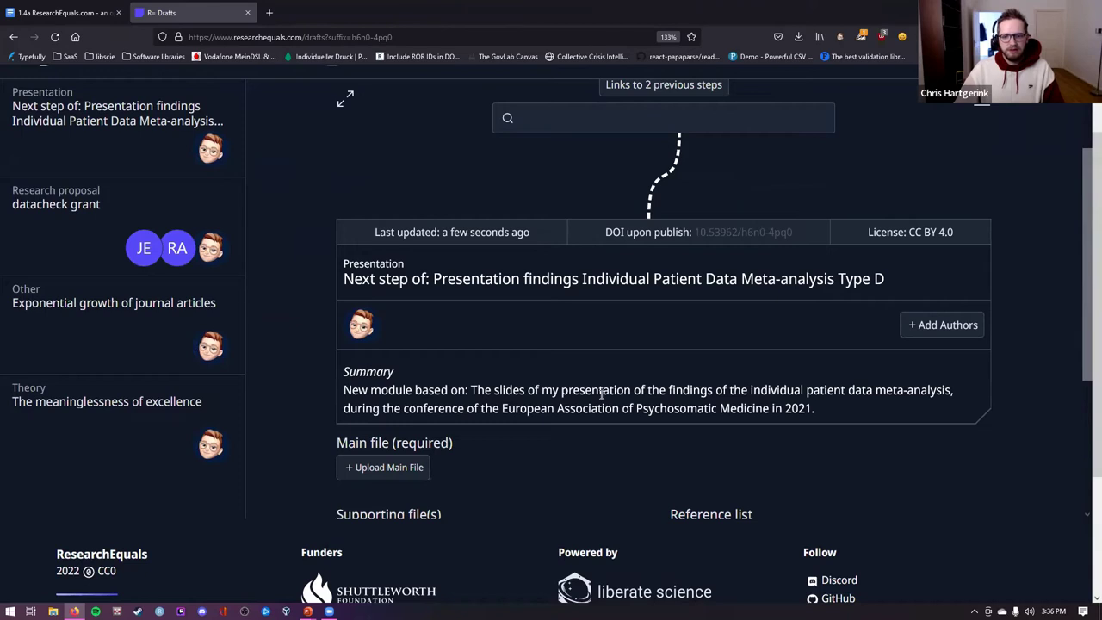
pyautogui.scroll(-3, 601, 396)
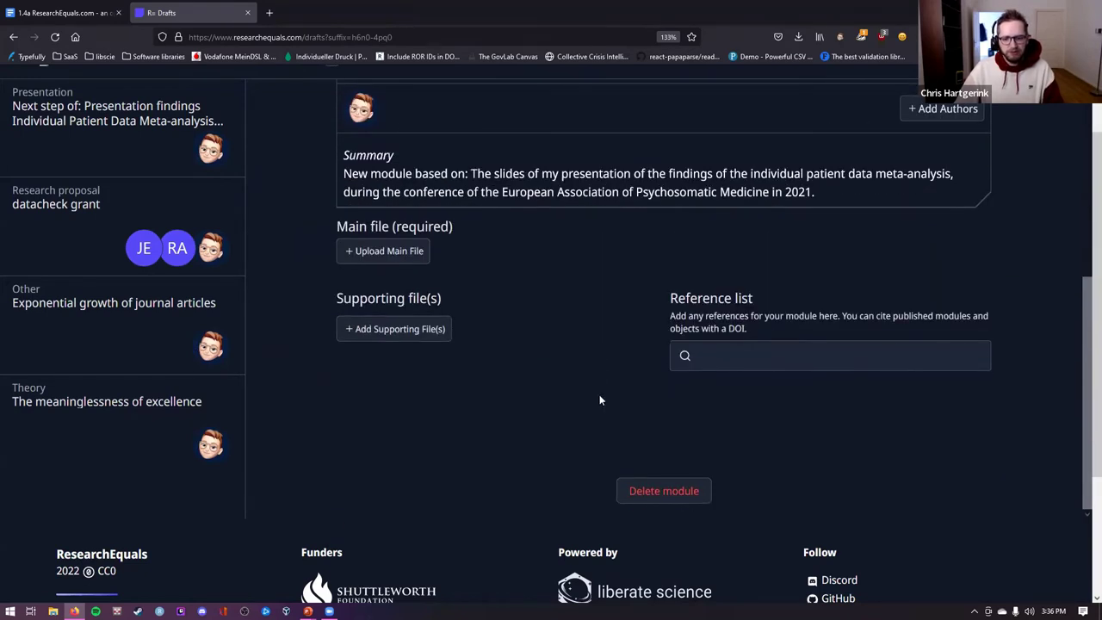
pyautogui.click(661, 491)
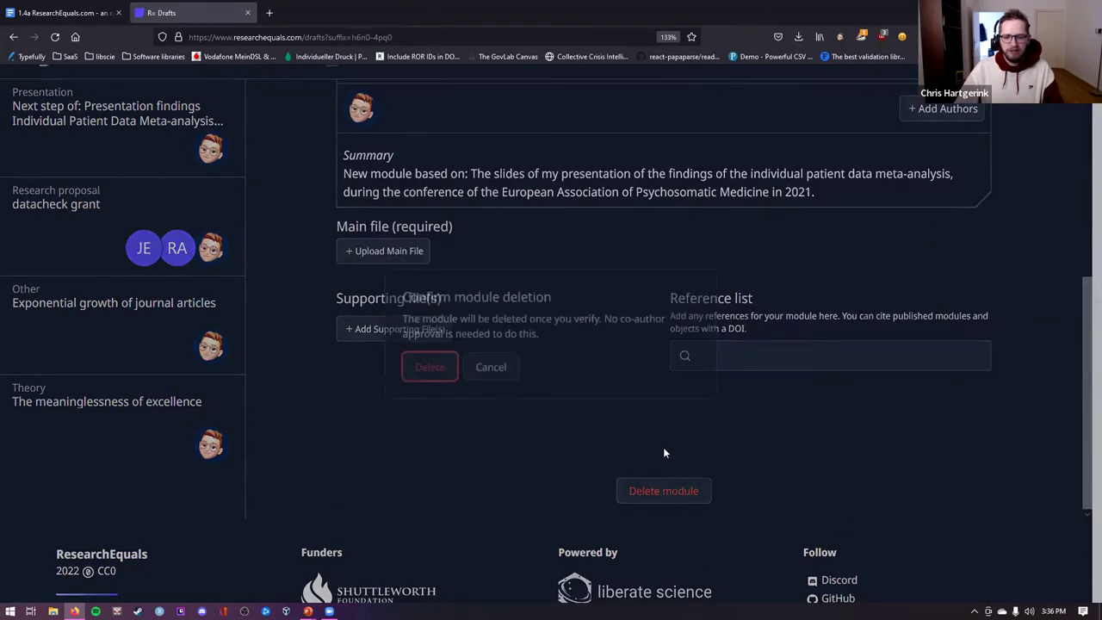
# Step: Confirm deleting the next-step draft and return to the dashboard, now at 3 drafts
pyautogui.click(427, 369)
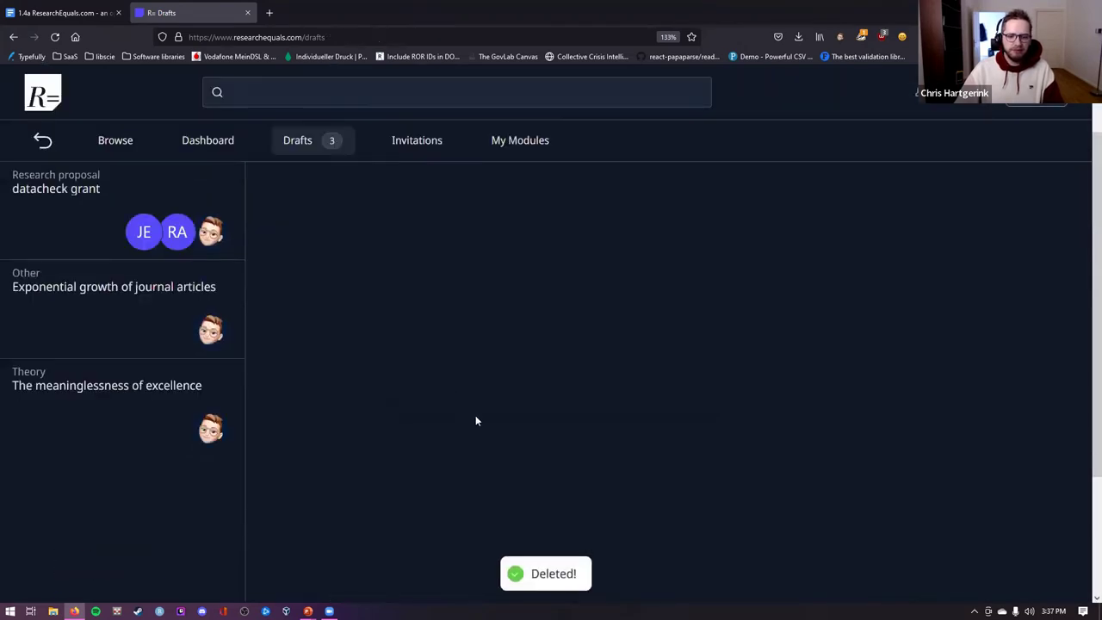
pyautogui.click(231, 143)
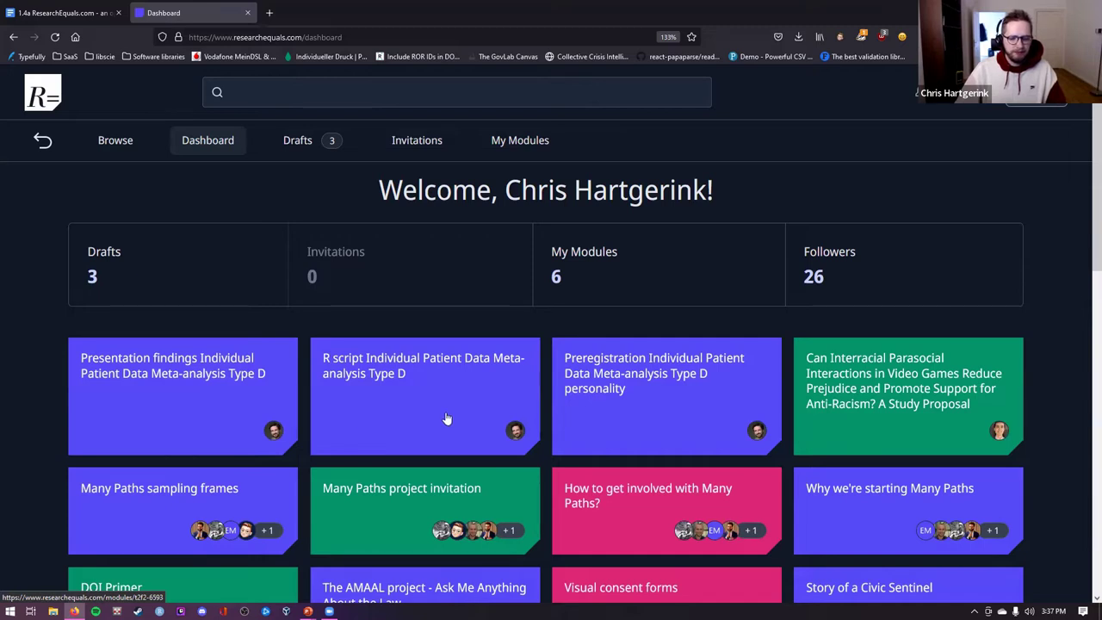
# Step: Download IPDMA_Rscript_final.R from the R script module page and open it
pyautogui.click(393, 388)
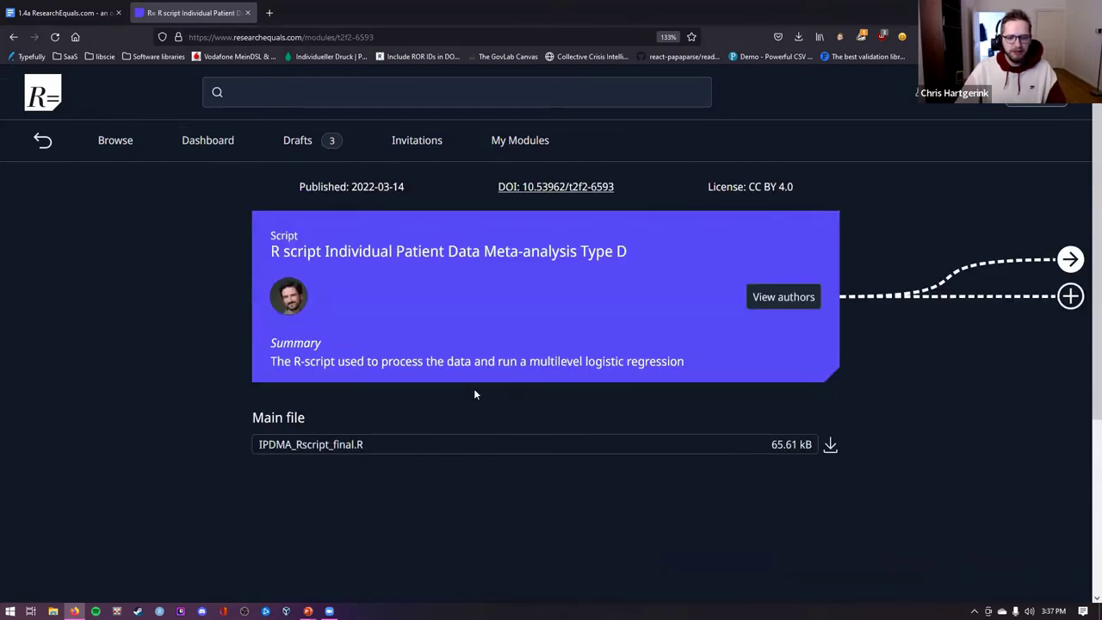
pyautogui.click(362, 447)
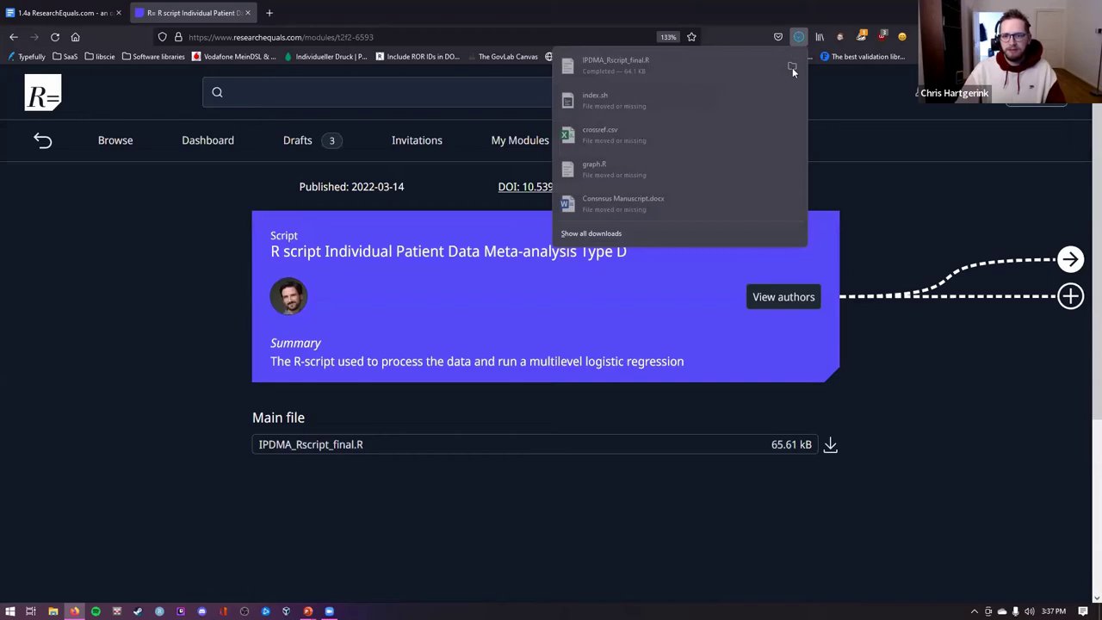
pyautogui.click(669, 65)
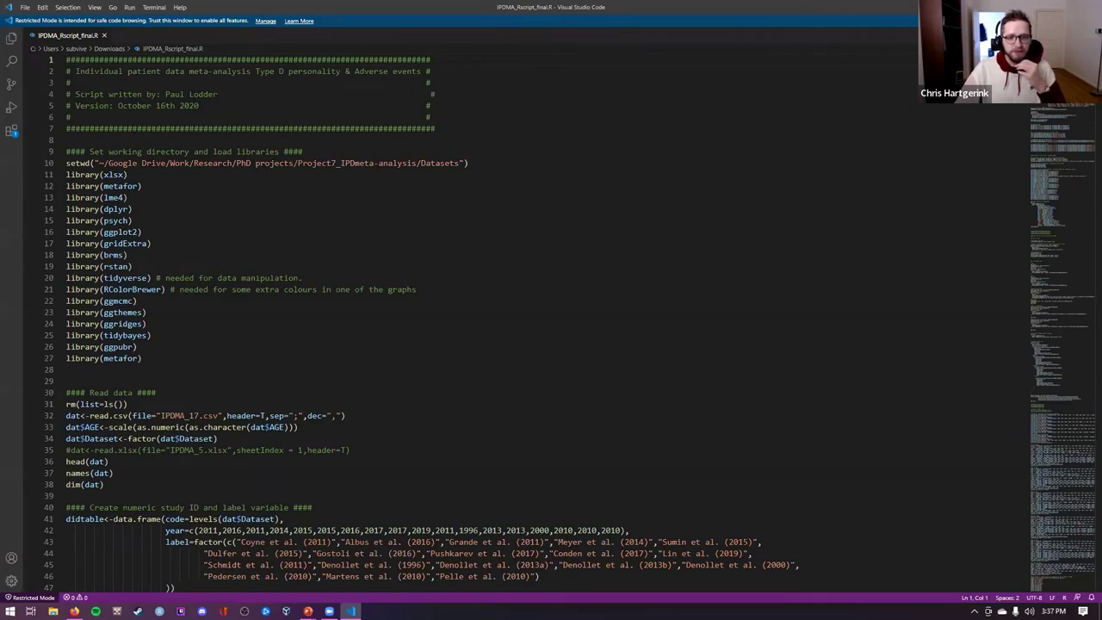
# Step: Read the script's header and library setup in VS Code, then go back to Firefox
pyautogui.scroll(-1, 160, 162)
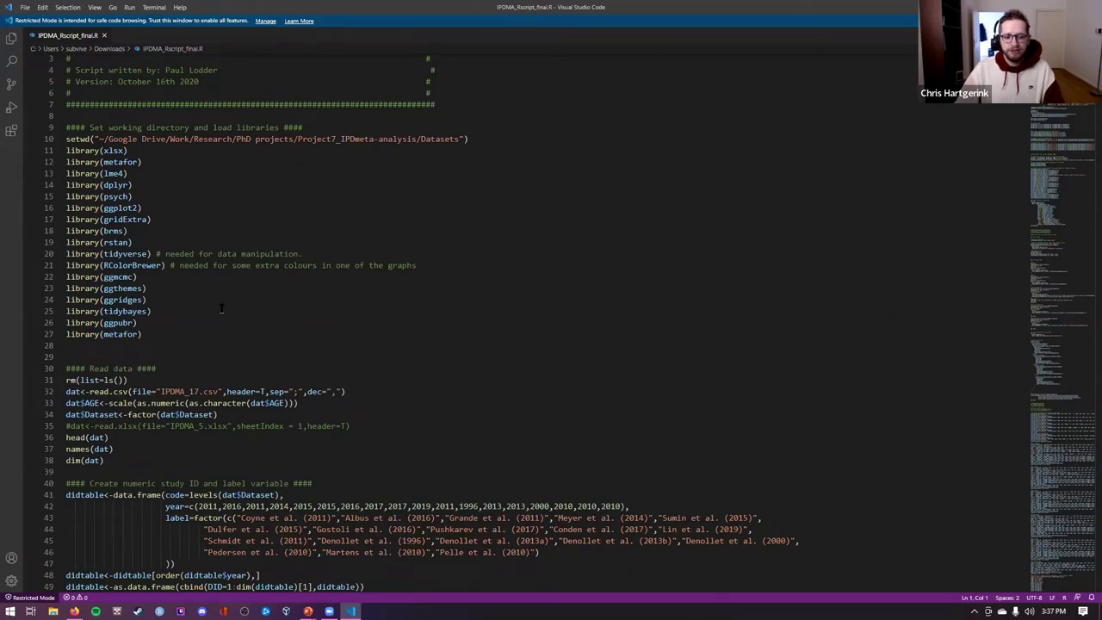
pyautogui.scroll(-3, 221, 309)
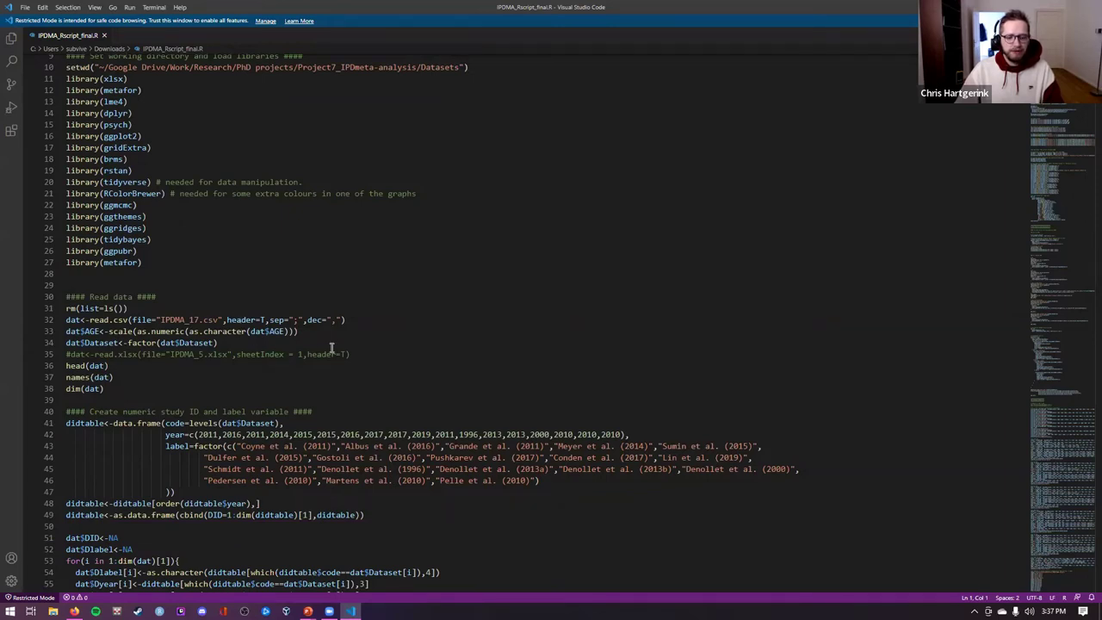
pyautogui.scroll(3, 332, 347)
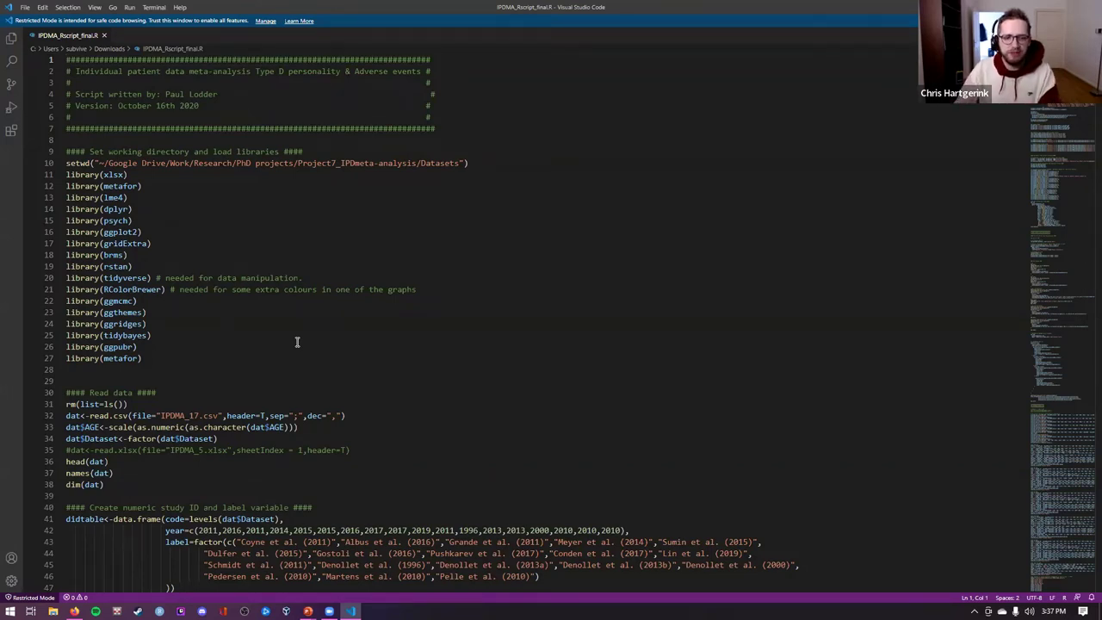
pyautogui.click(75, 610)
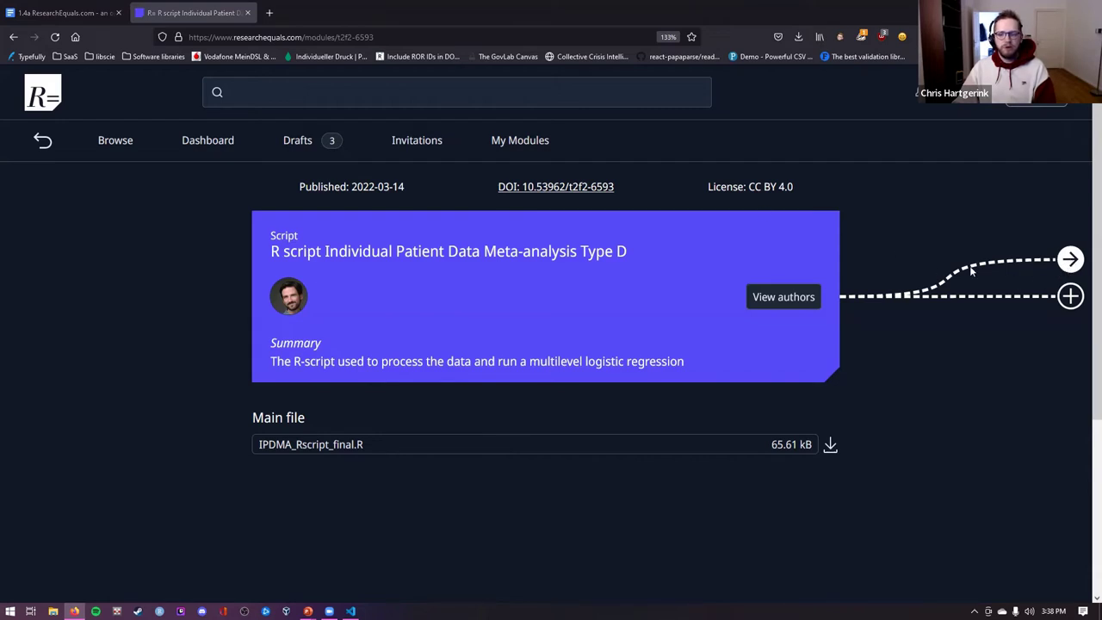
# Step: Open the 'Presentation findings' Type D meta-analysis module from Next steps in a new tab
pyautogui.click(1071, 261)
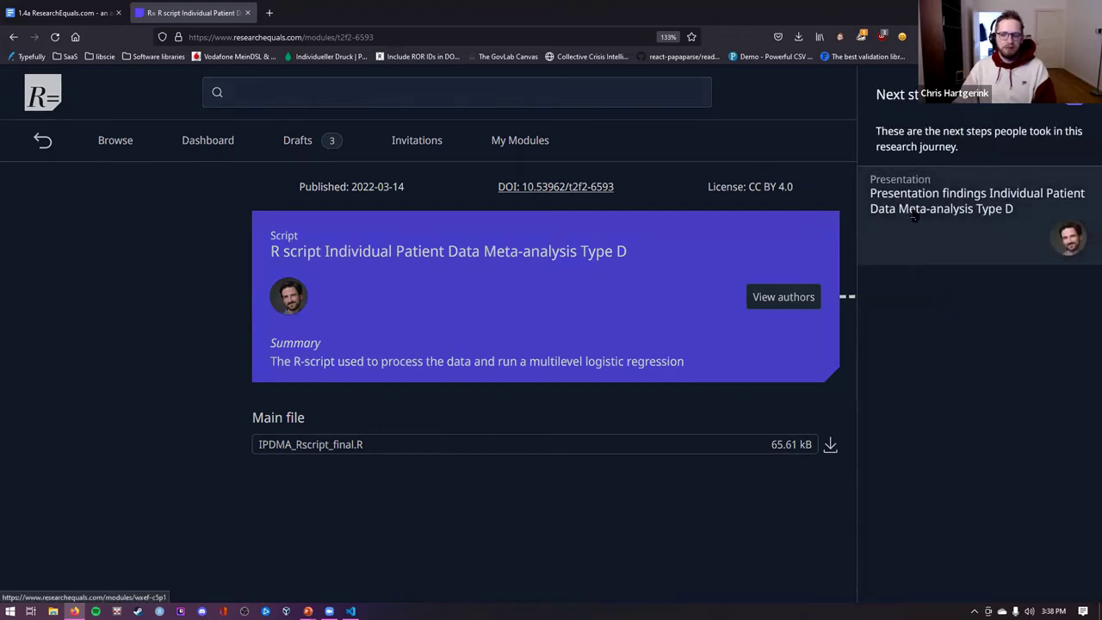
pyautogui.click(916, 216)
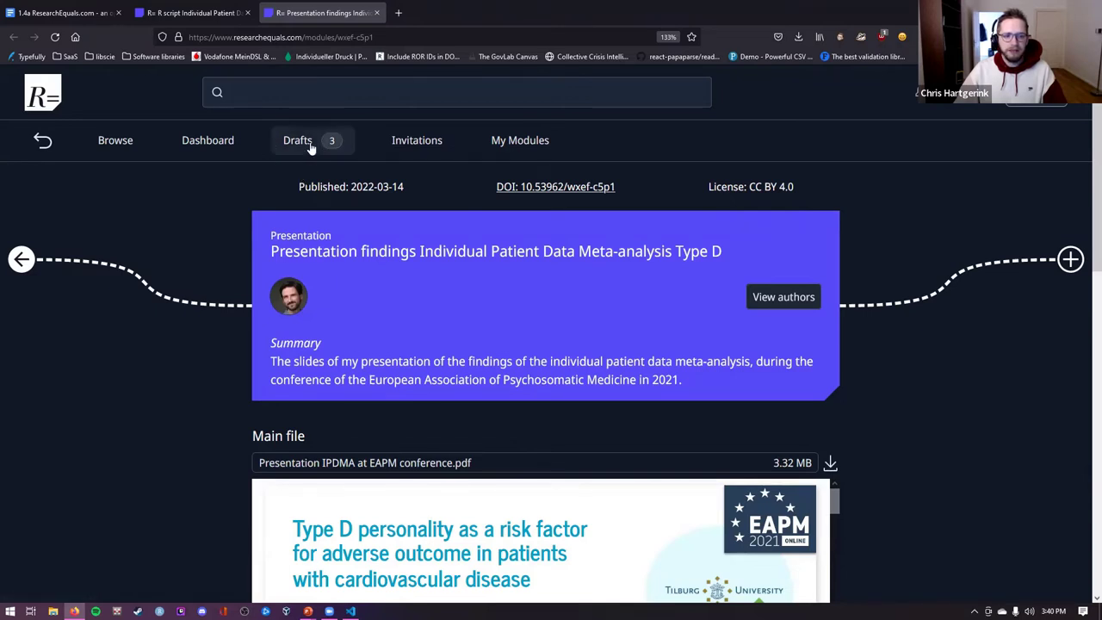
# Step: Open the 'Exponential growth of journal articles' draft from the Drafts list
pyautogui.click(295, 141)
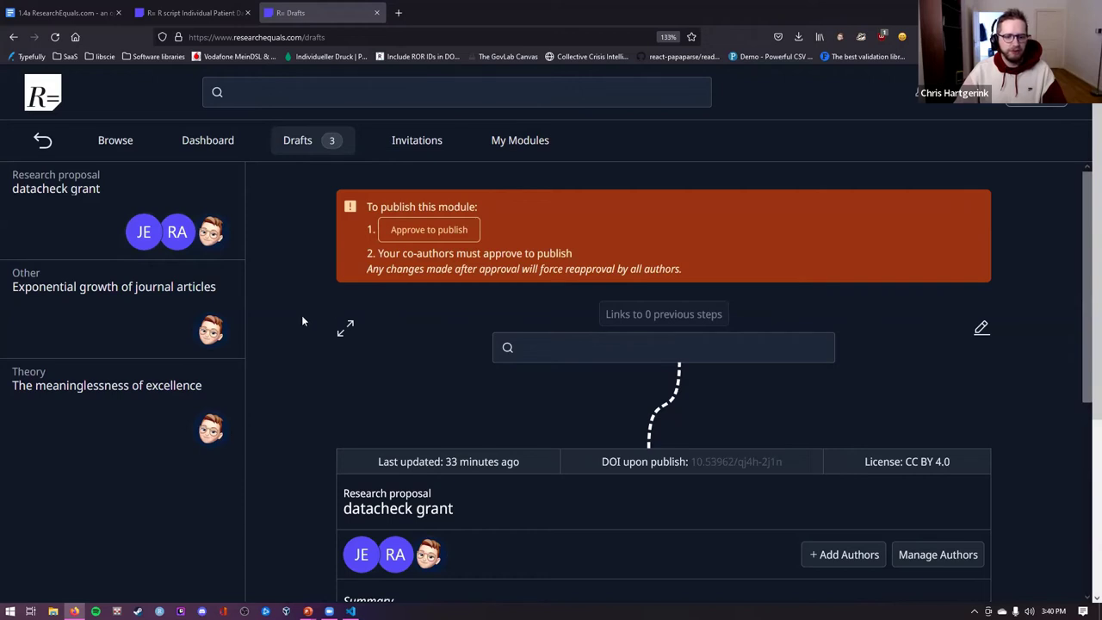
pyautogui.click(159, 316)
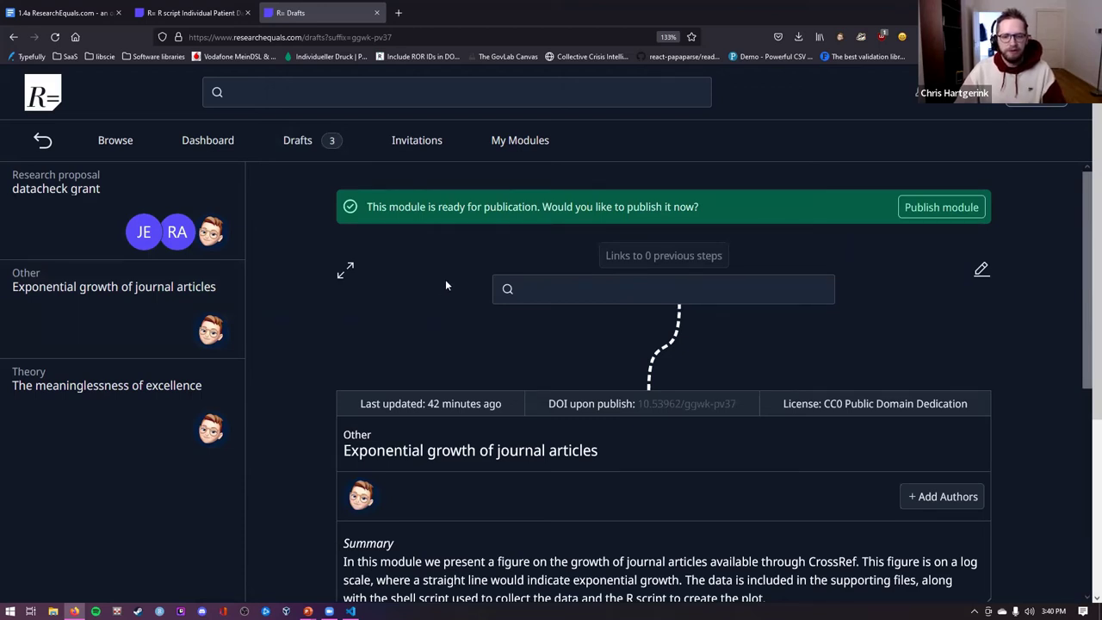
pyautogui.scroll(-2, 453, 268)
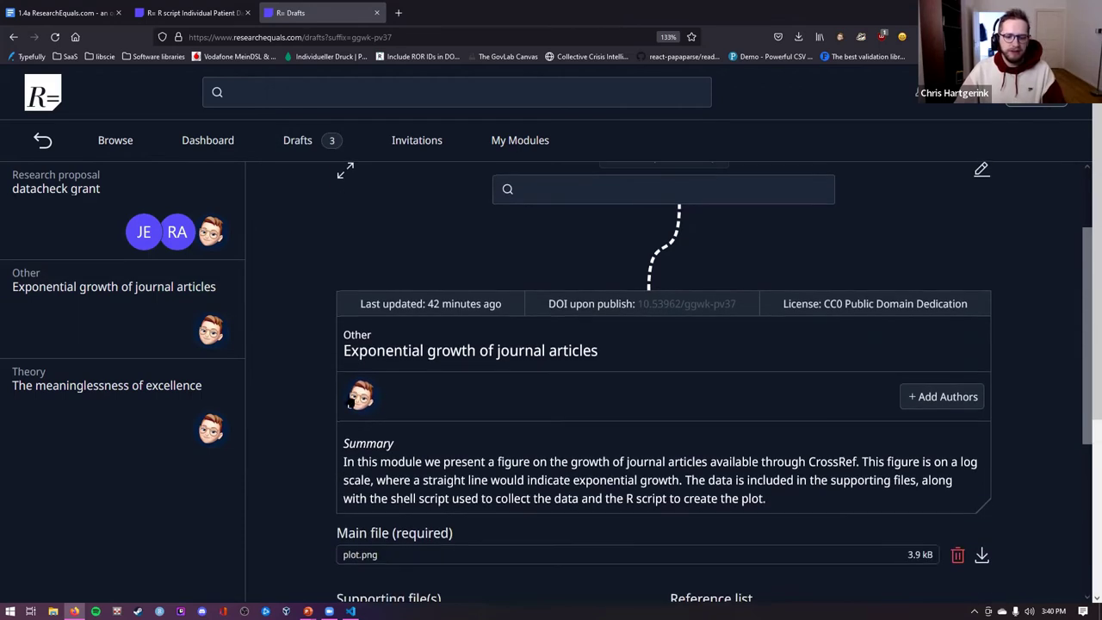
pyautogui.scroll(-4, 377, 385)
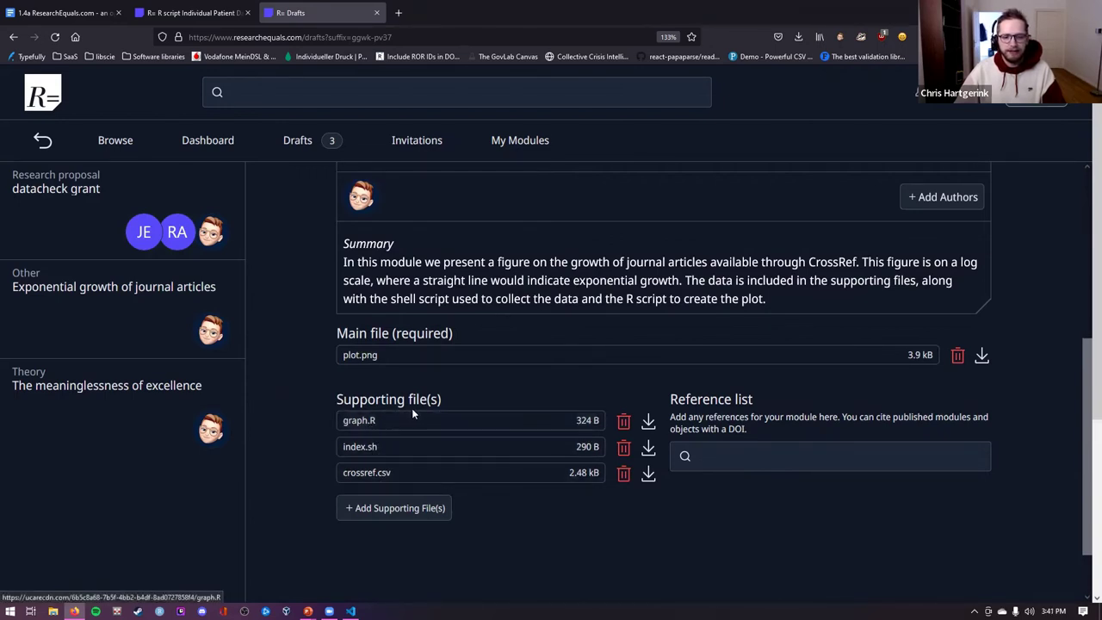
pyautogui.scroll(3, 415, 409)
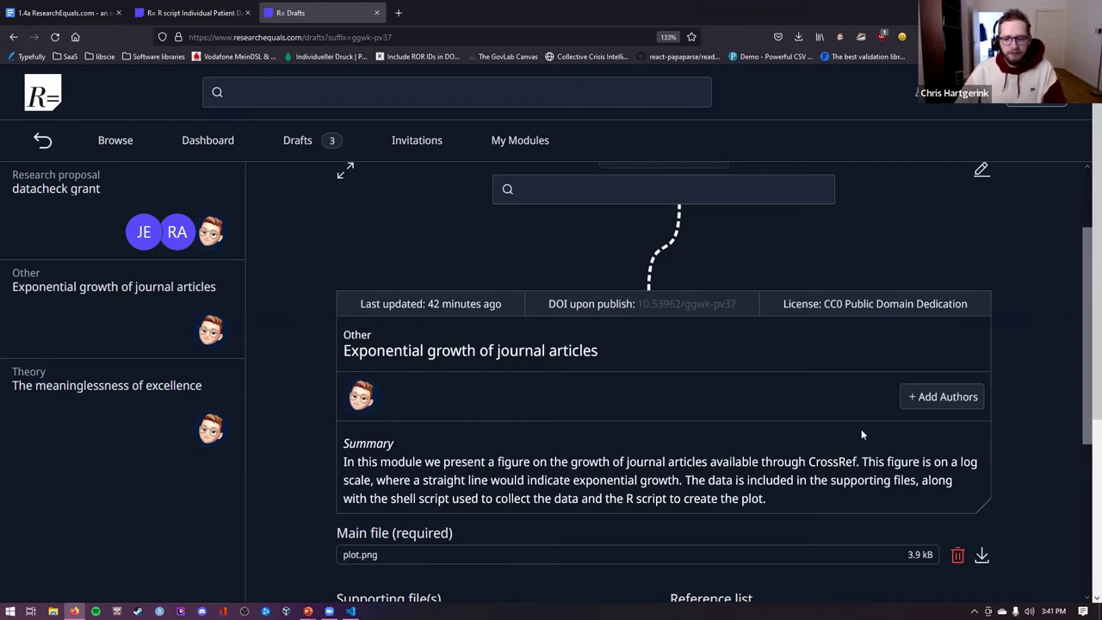
# Step: Try adding a co-author and publishing the Exponential growth draft, but cancel both
pyautogui.click(945, 396)
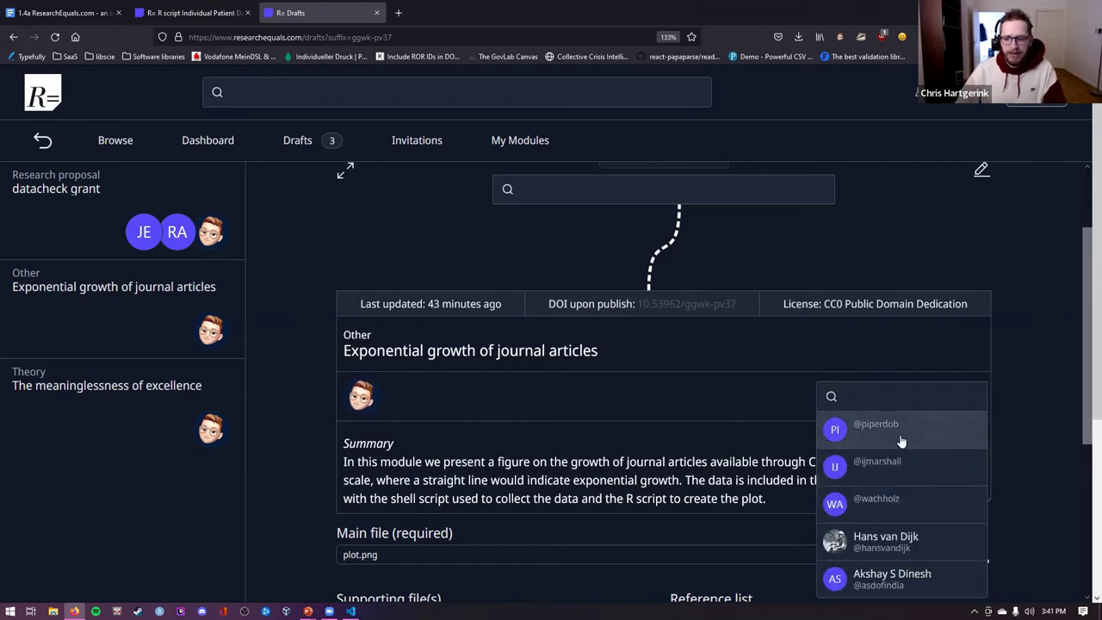
pyautogui.click(738, 474)
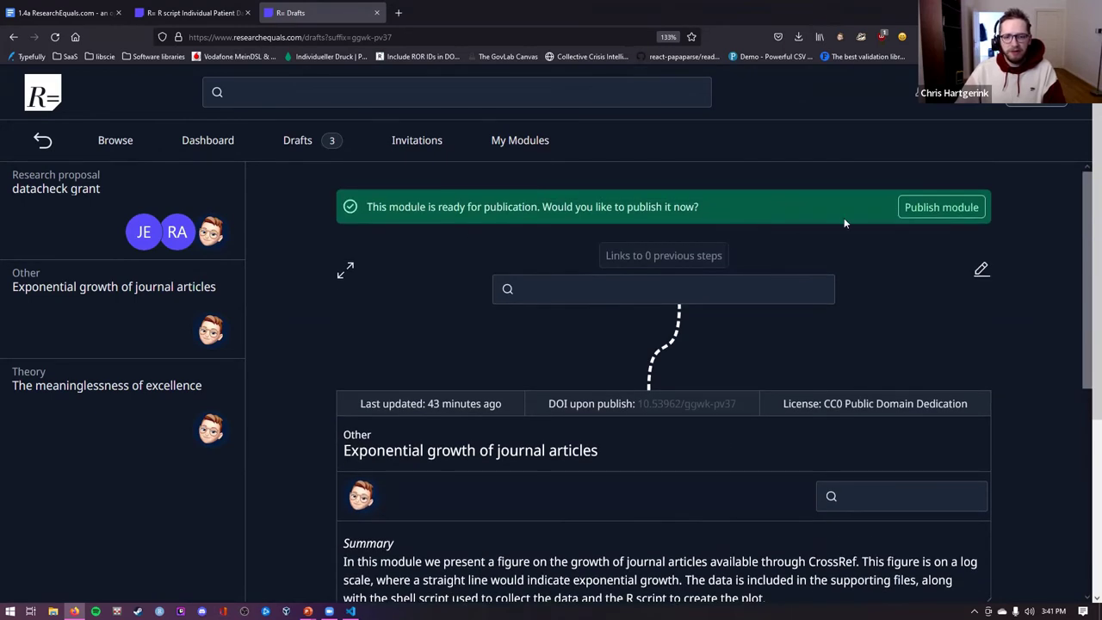
pyautogui.click(918, 208)
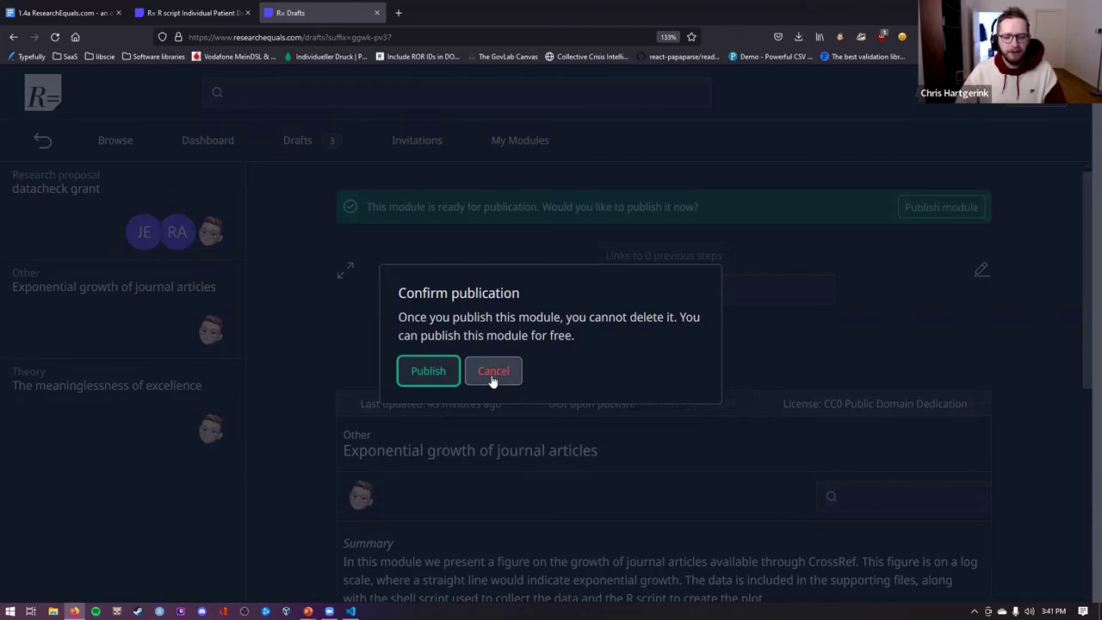
pyautogui.click(494, 379)
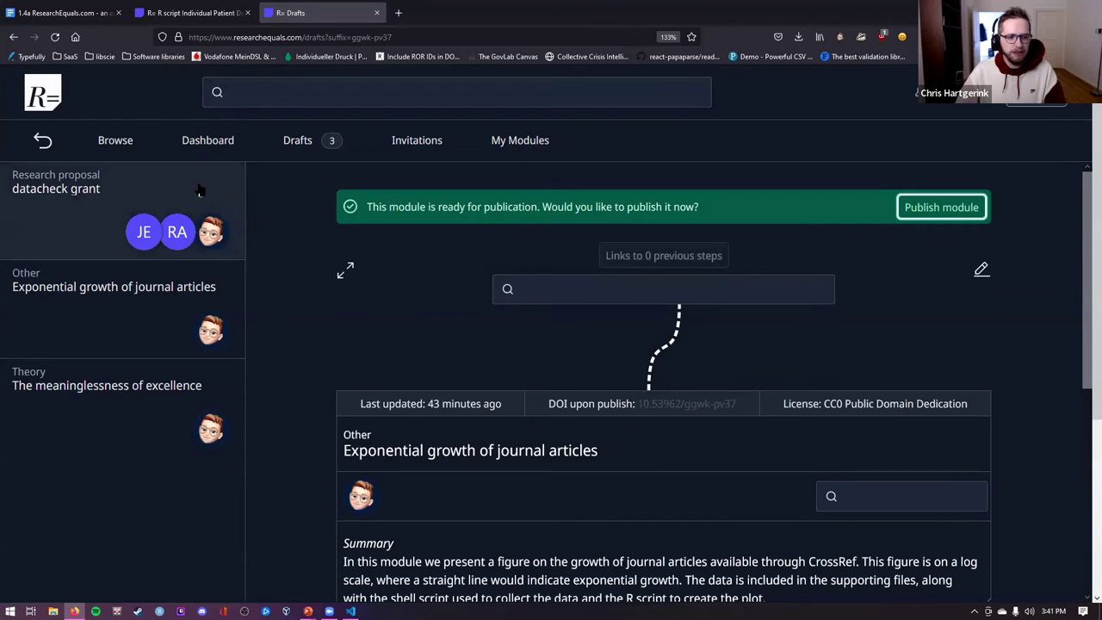
# Step: Open the datacheck grant draft's author list, test reordering, and note the pending approvals
pyautogui.click(208, 194)
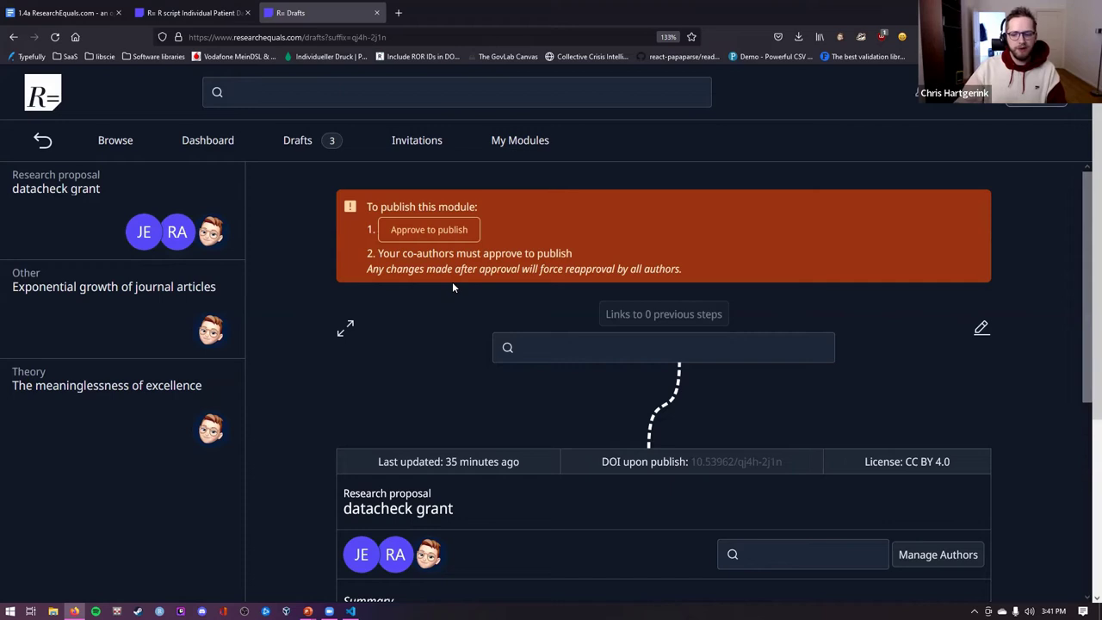
pyautogui.click(938, 555)
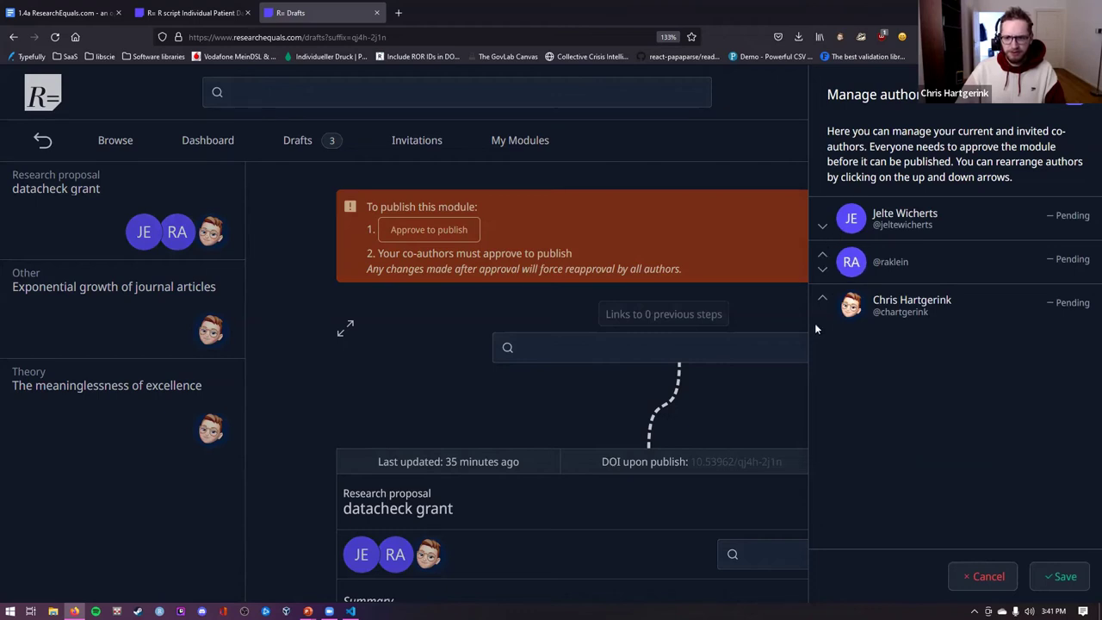
pyautogui.click(823, 225)
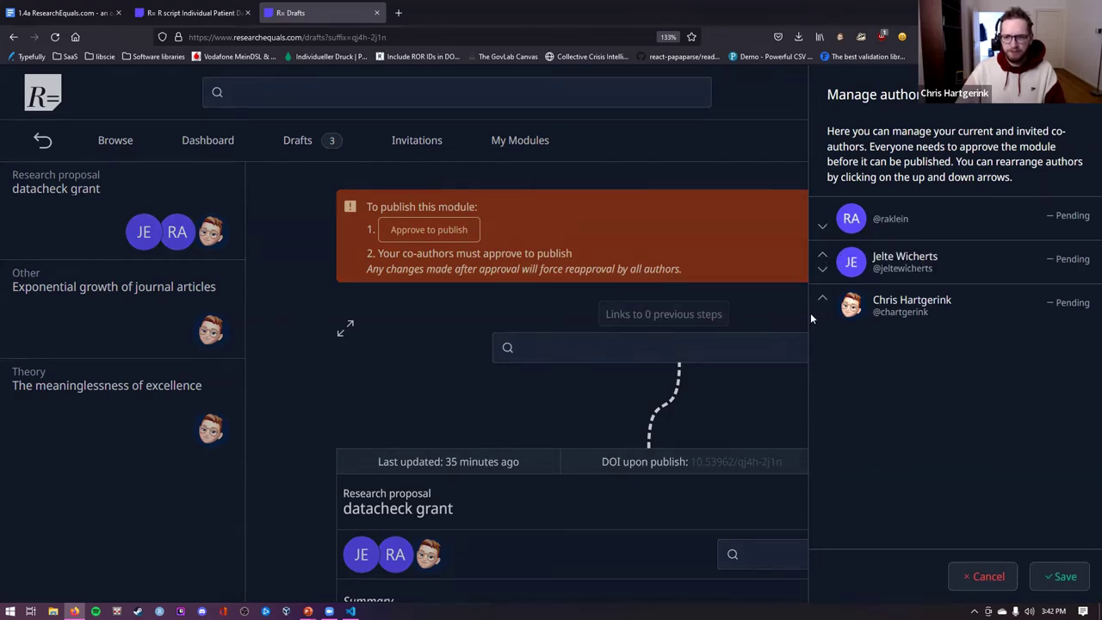
pyautogui.click(825, 259)
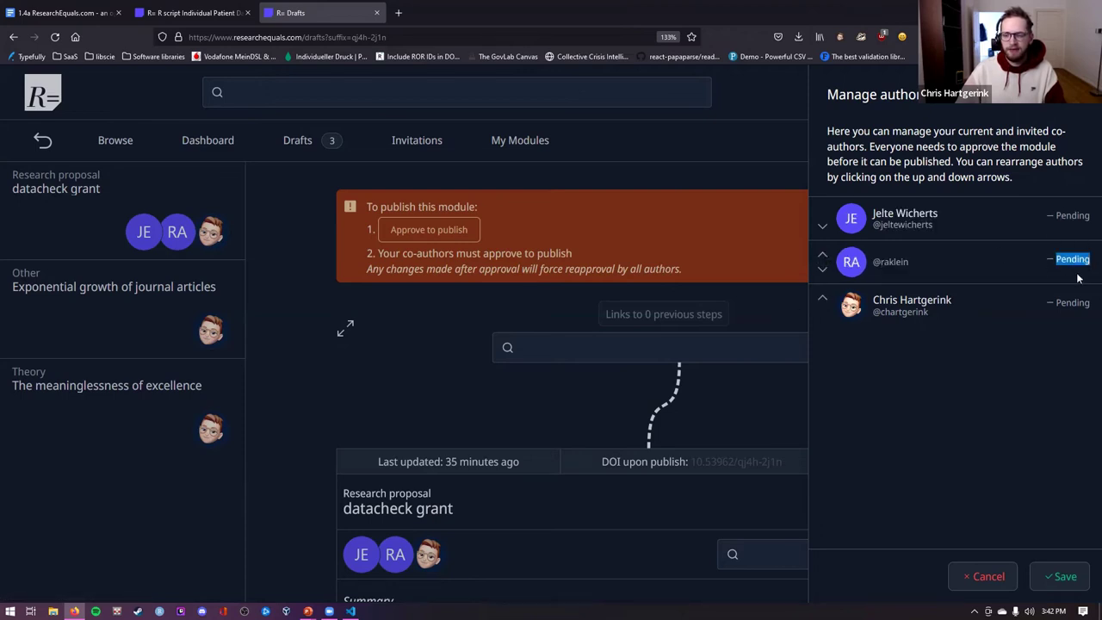
pyautogui.doubleClick(1089, 302)
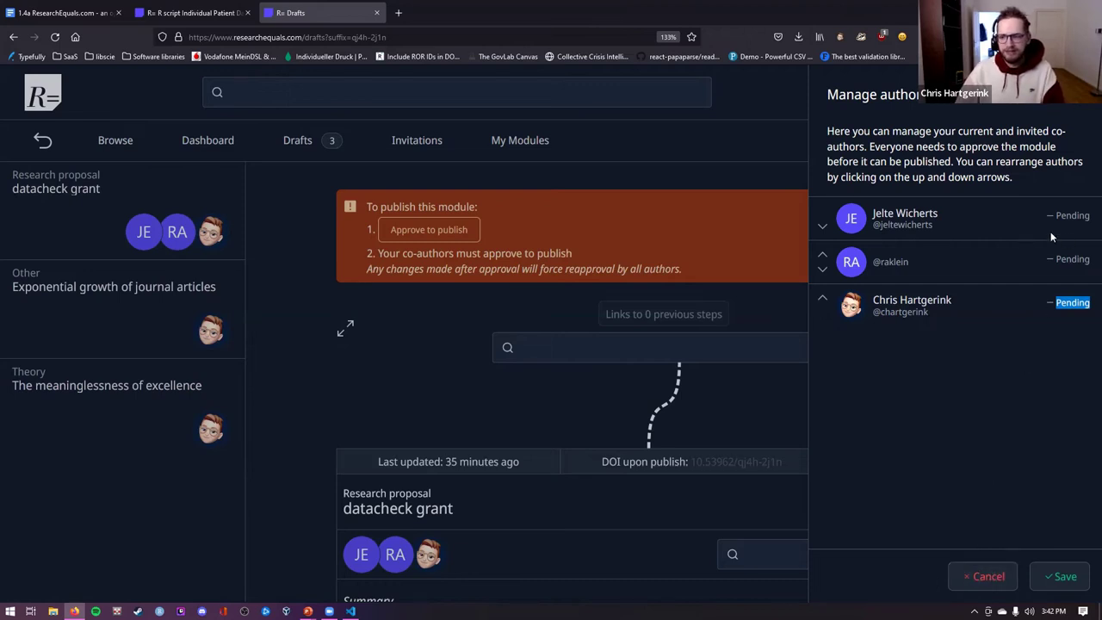
# Step: Approve the datacheck grant draft and confirm only co-author approvals remain pending
pyautogui.click(980, 581)
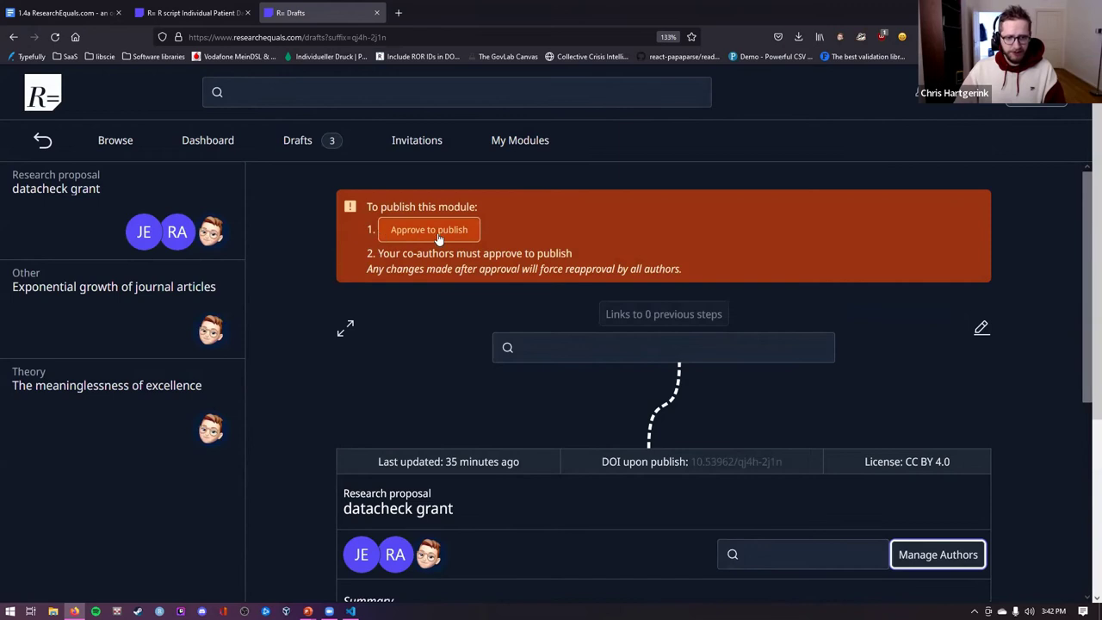
pyautogui.click(429, 239)
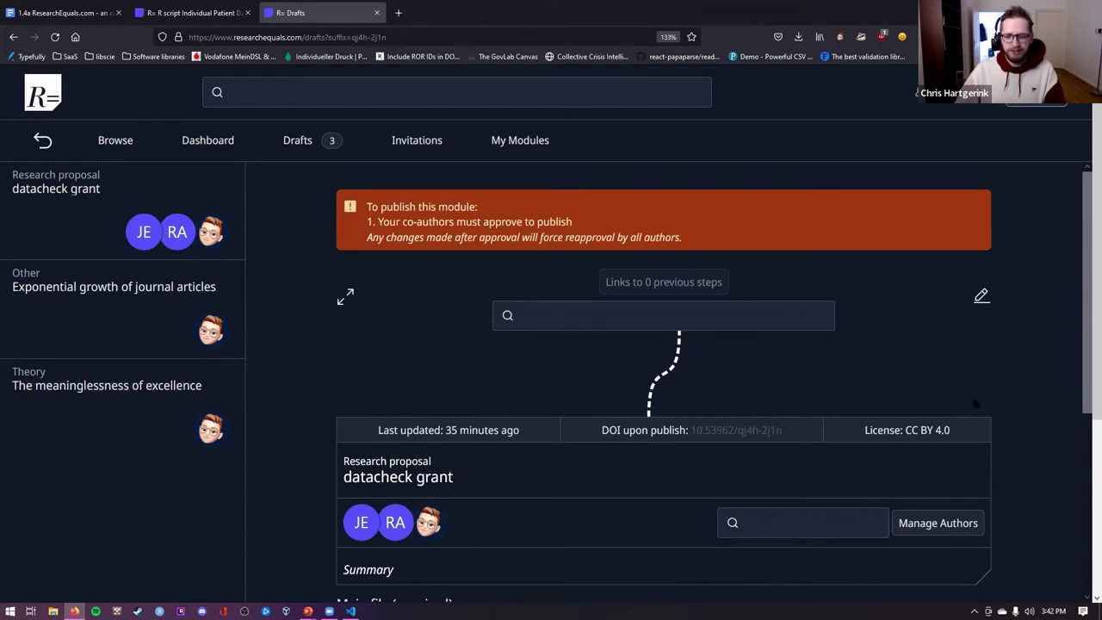
pyautogui.click(960, 529)
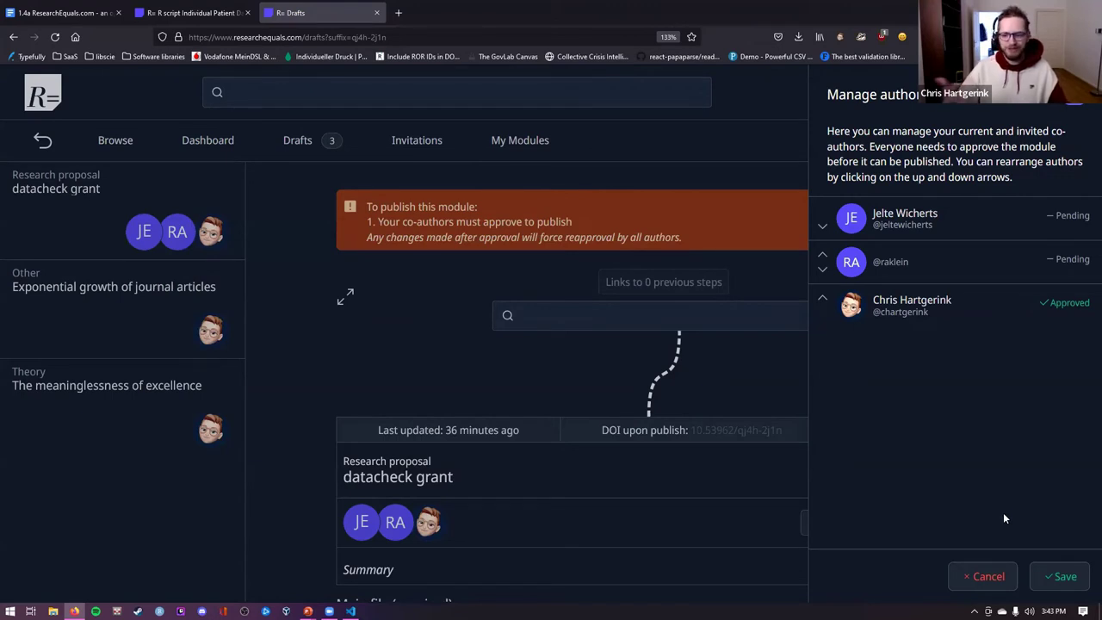
pyautogui.click(985, 584)
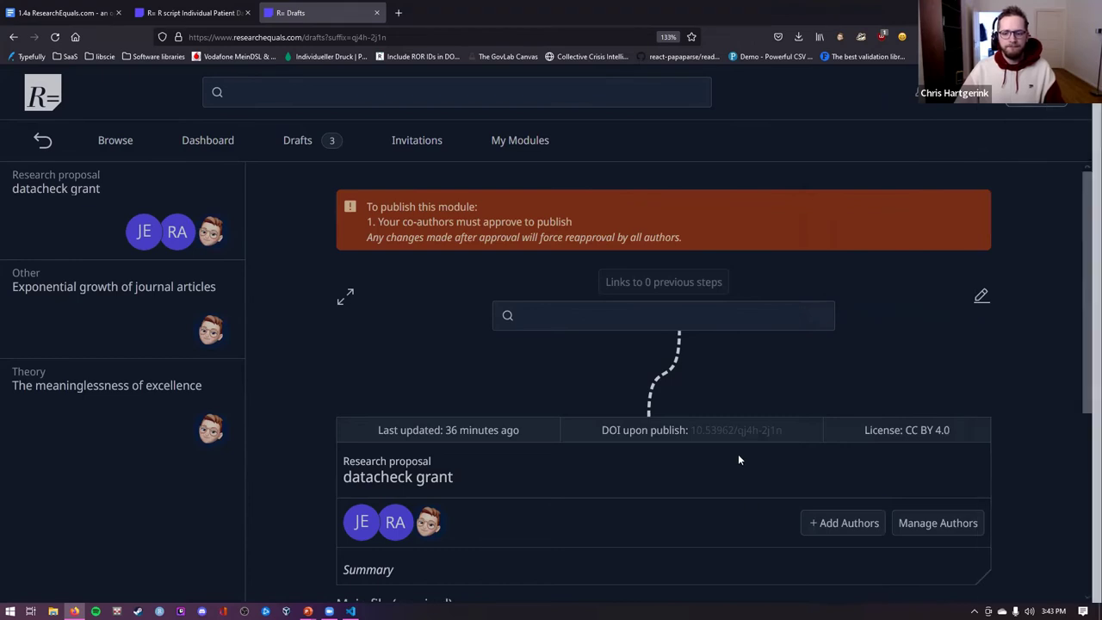
pyautogui.scroll(-1, 743, 457)
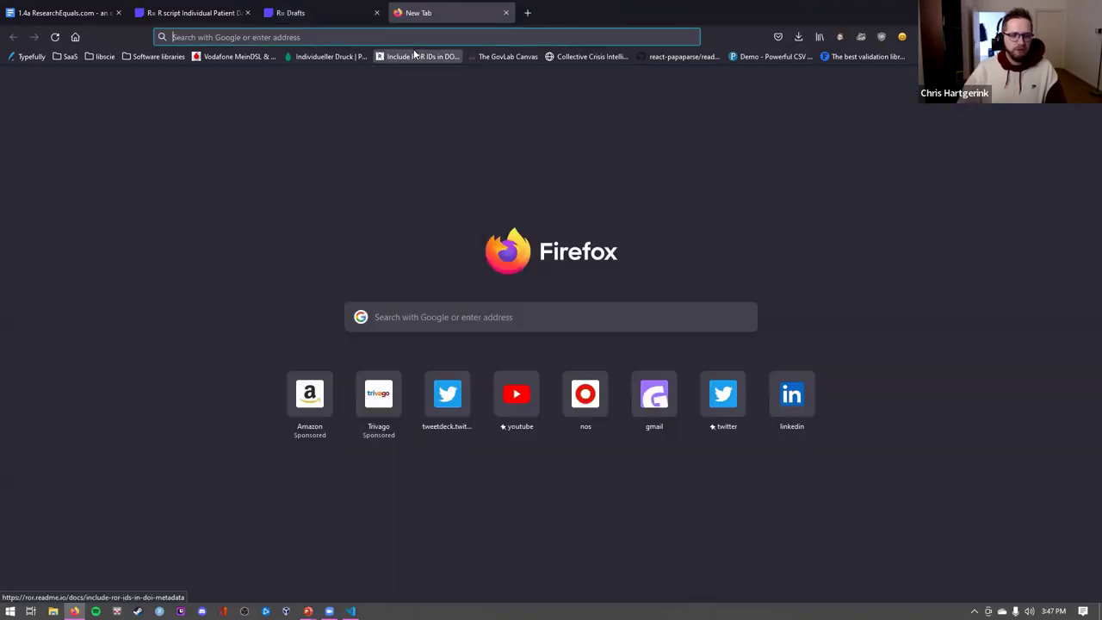
# Step: Go to github.com/libscie/ResearchEquals.com and scroll through the repository page
pyautogui.write('github.com/libscie/')
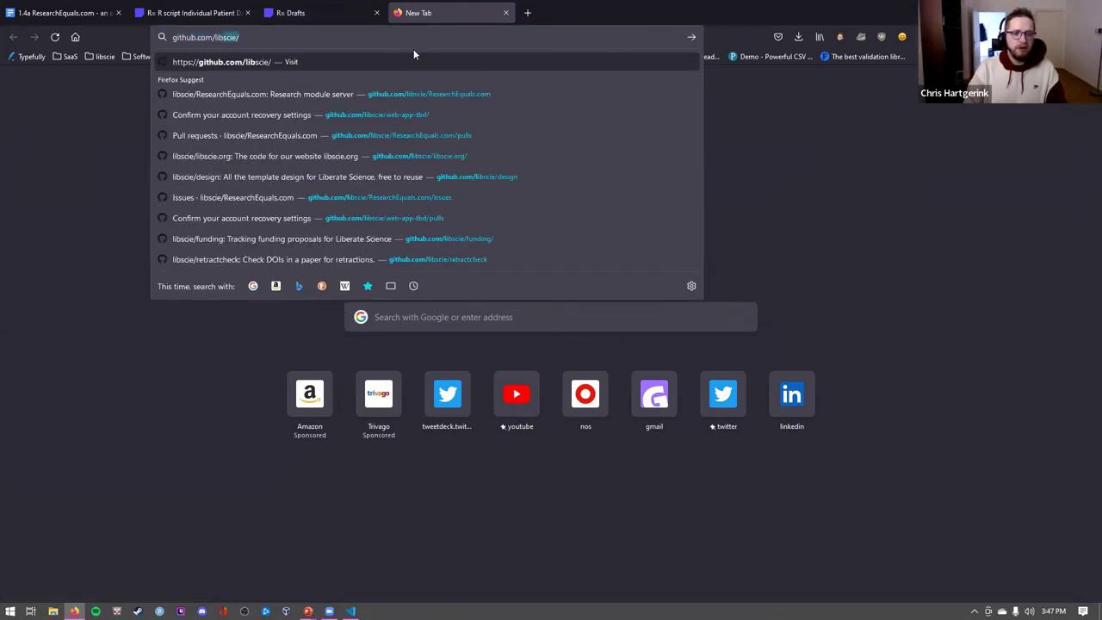
pyautogui.write('researchequals.com')
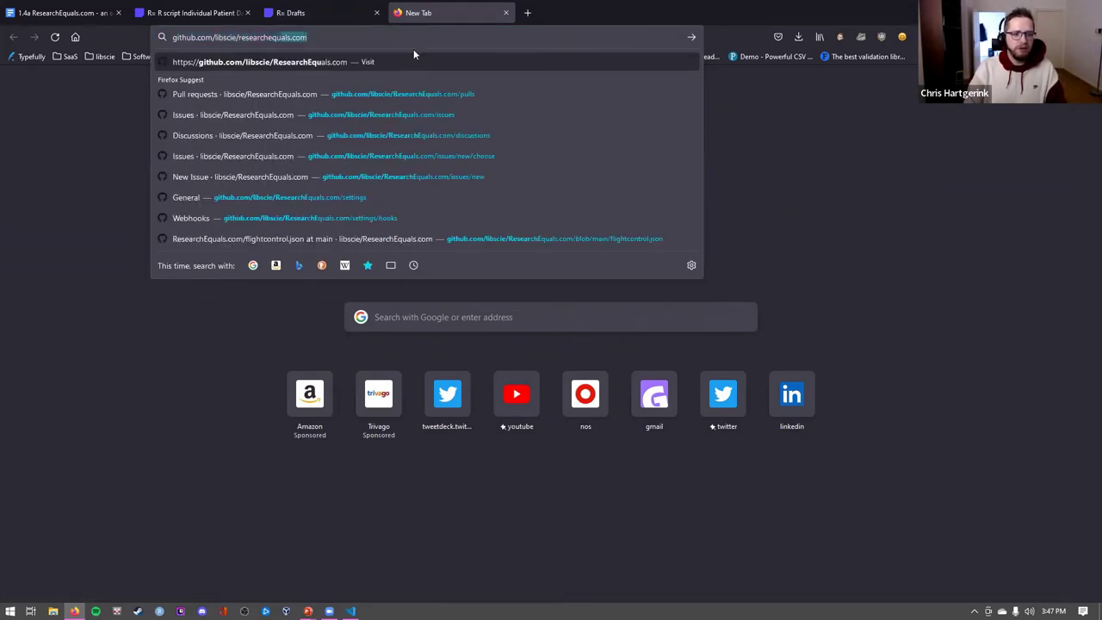
pyautogui.press('Return')
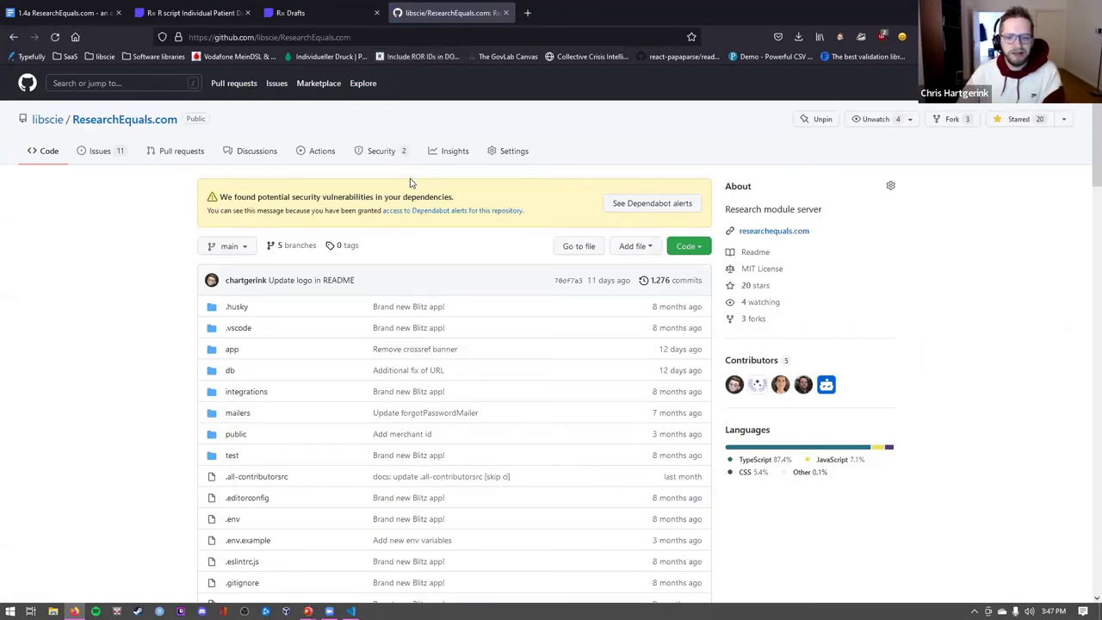
pyautogui.scroll(-1, 411, 179)
pyautogui.scroll(-1, 410, 181)
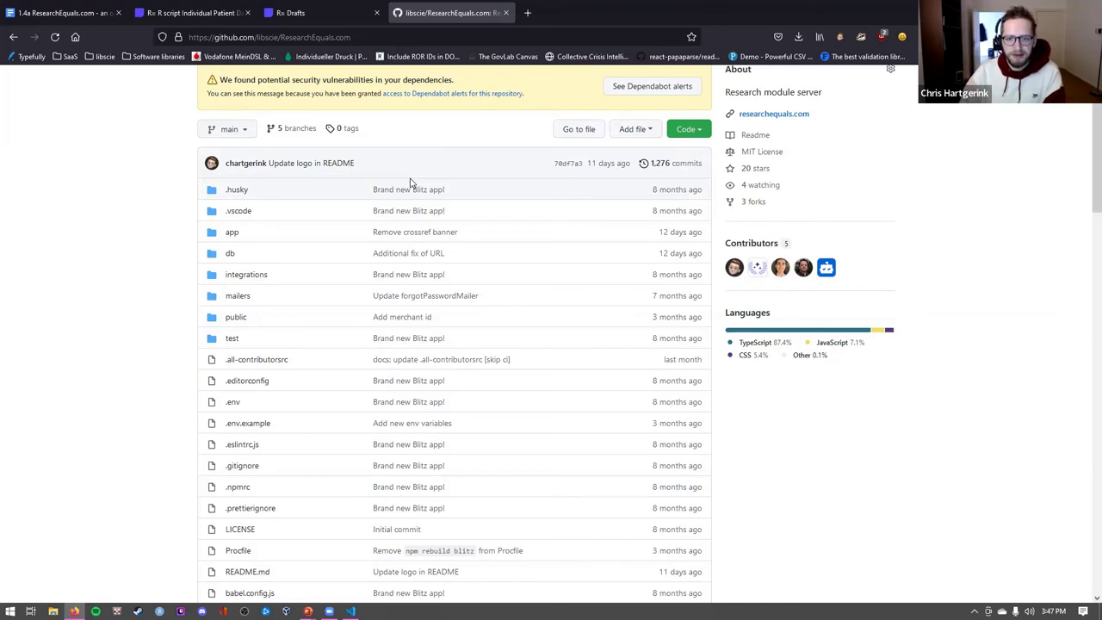
pyautogui.scroll(3, 431, 197)
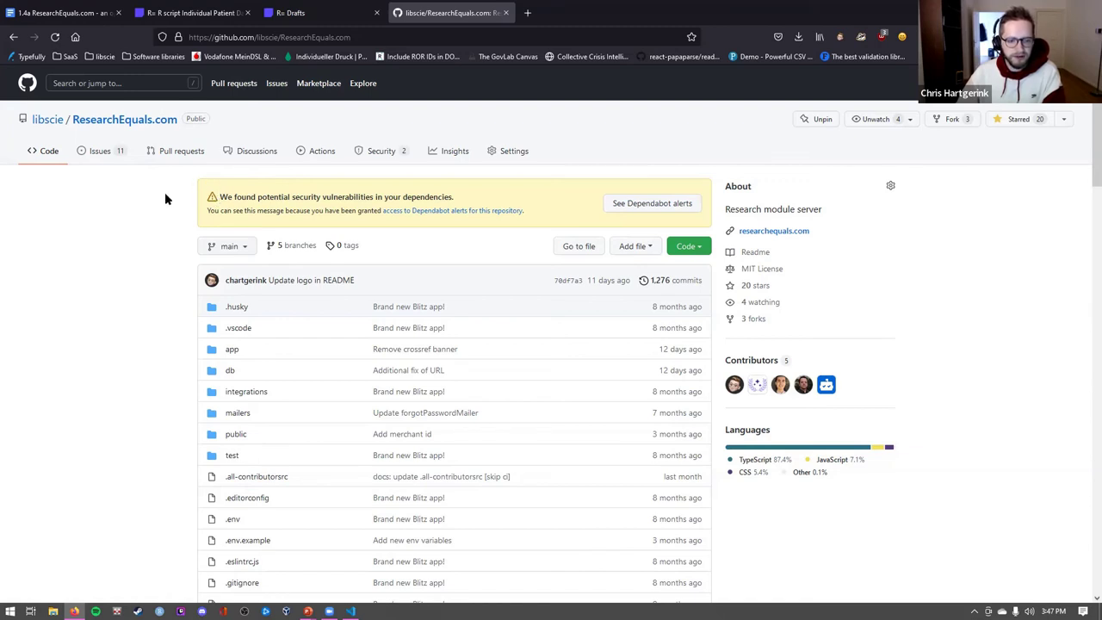
# Step: Browse the repository's Discussions, including the pinned License options and Module types threads
pyautogui.click(245, 162)
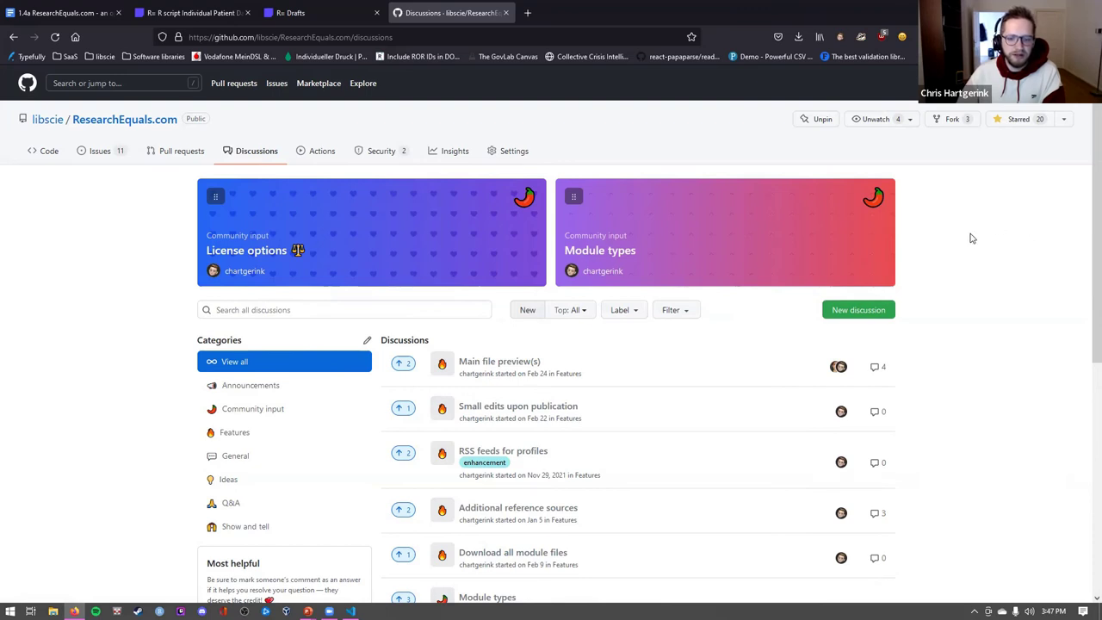
pyautogui.scroll(-1, 692, 281)
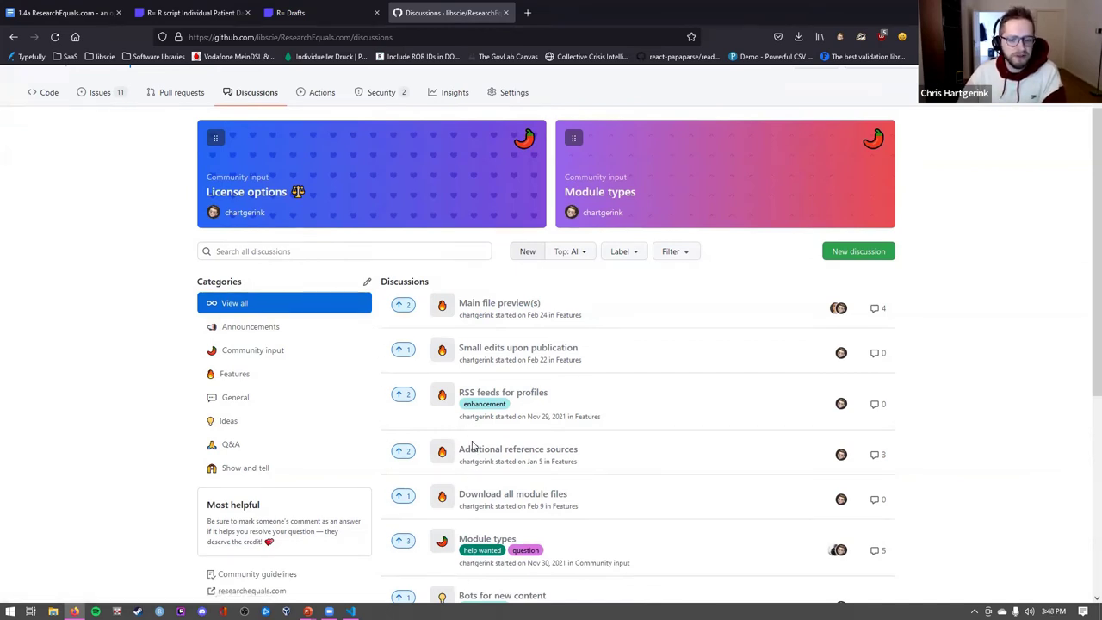
pyautogui.scroll(-1, 484, 449)
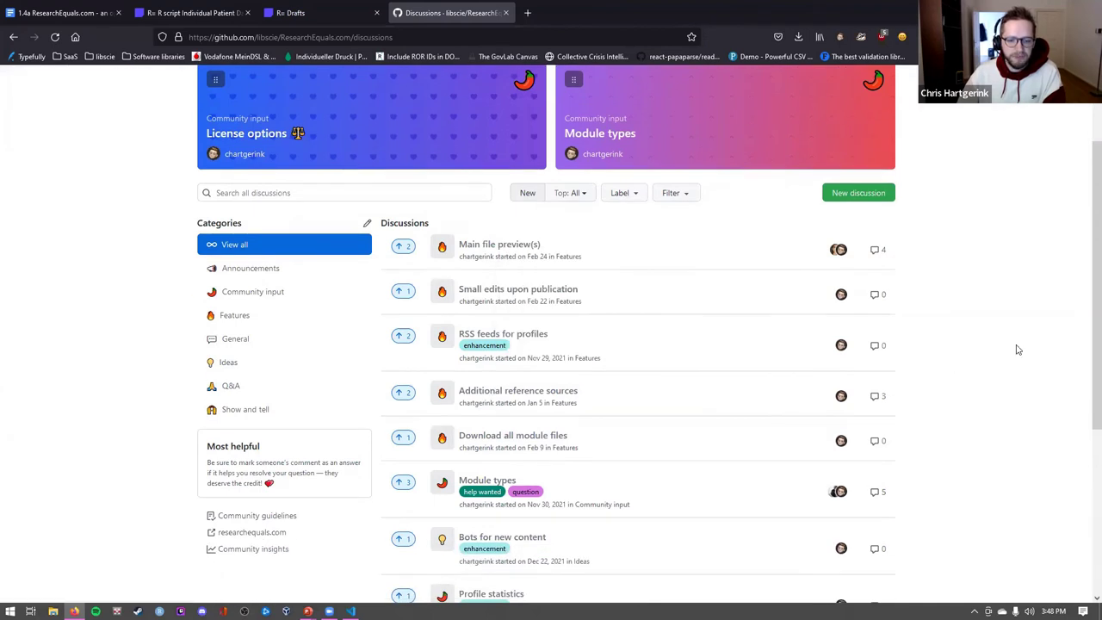
pyautogui.moveTo(487, 247)
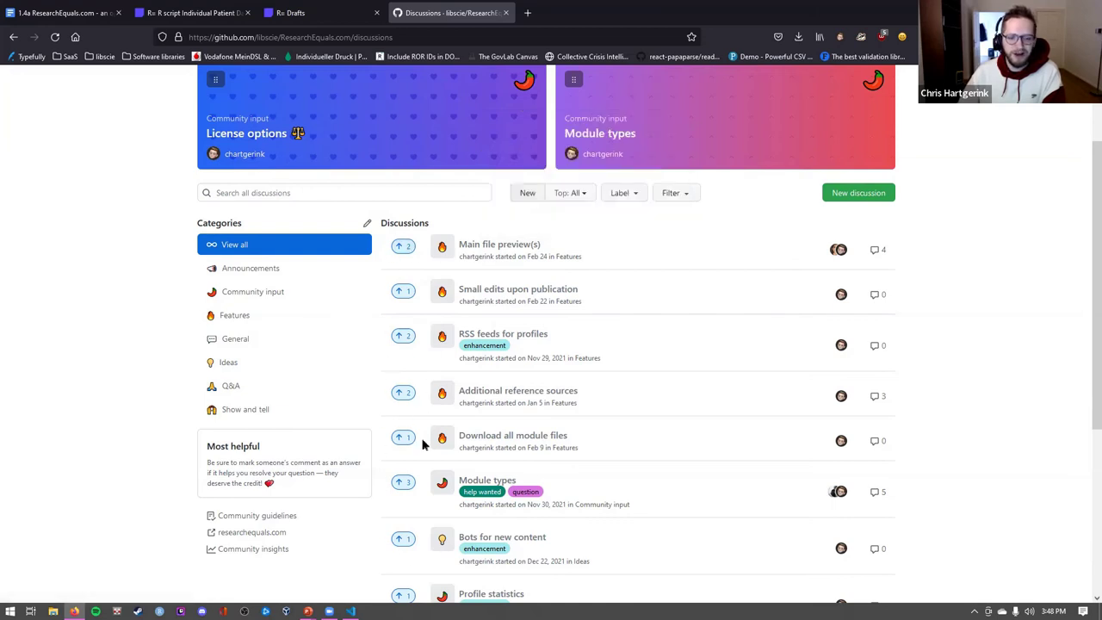
pyautogui.moveTo(504, 481)
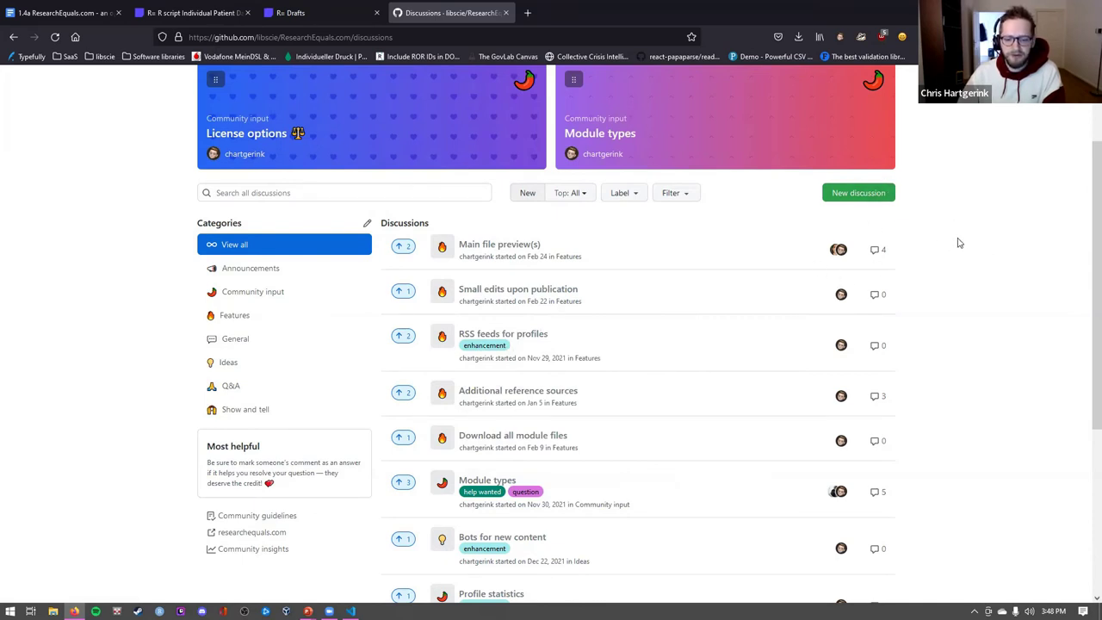
pyautogui.scroll(2, 960, 236)
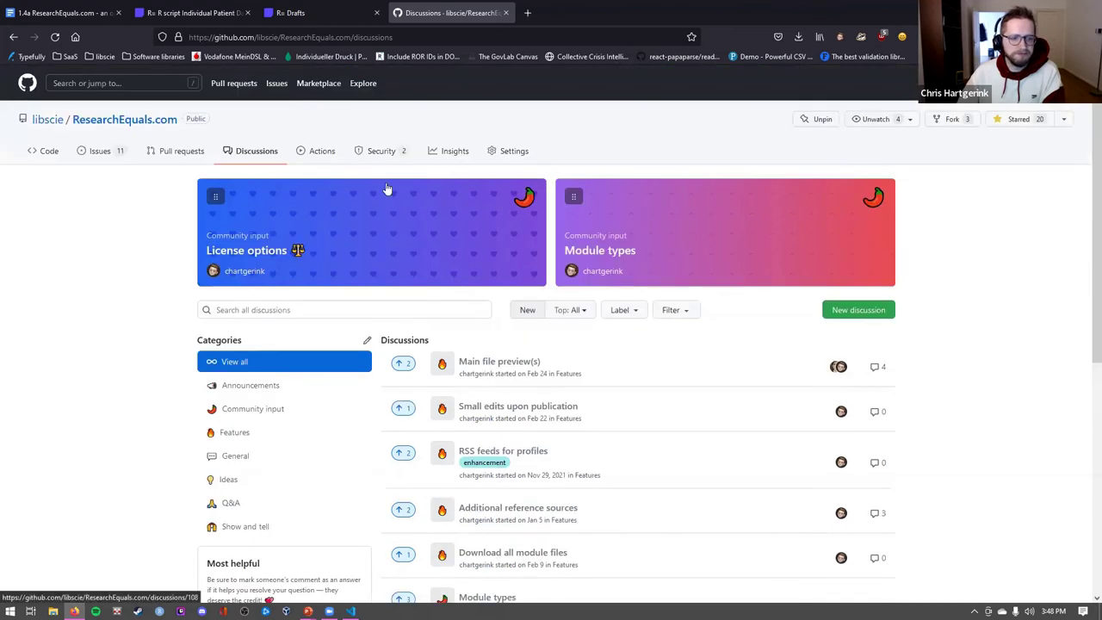
# Step: Return to the ResearchEquals.com code page and scroll to the README's Code of Conduct and Development setup
pyautogui.click(153, 122)
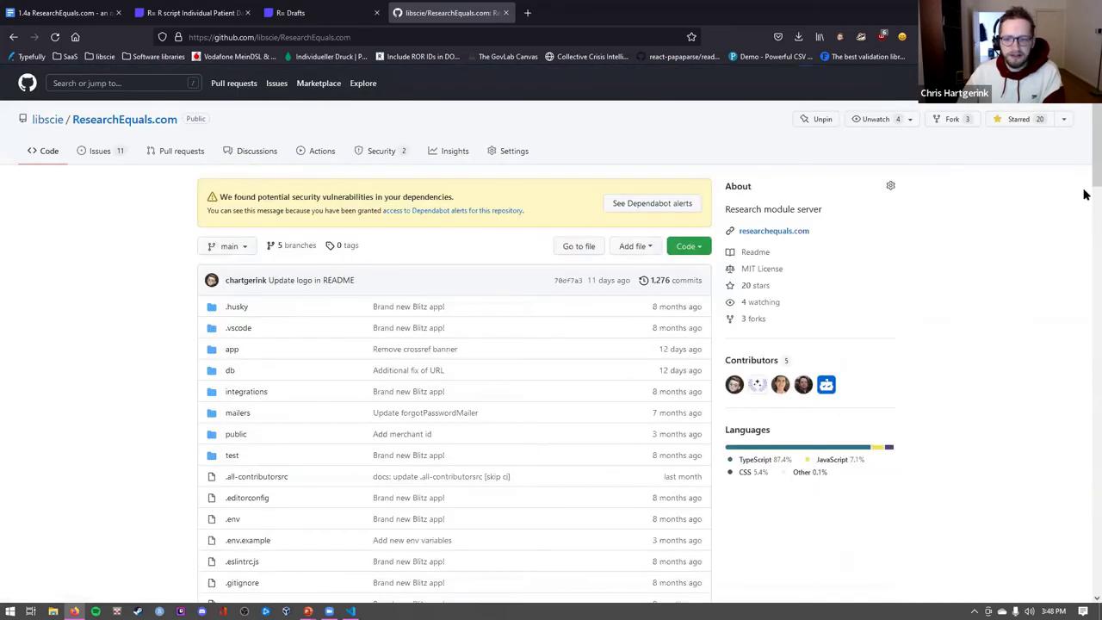
pyautogui.scroll(-2, 1085, 185)
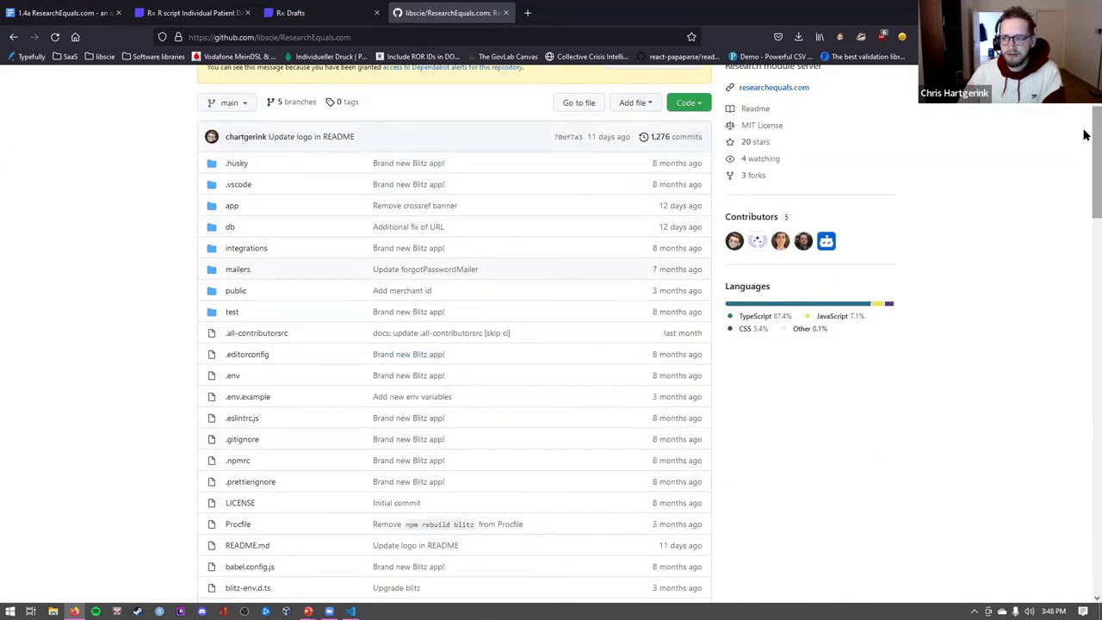
pyautogui.scroll(-10, 1085, 135)
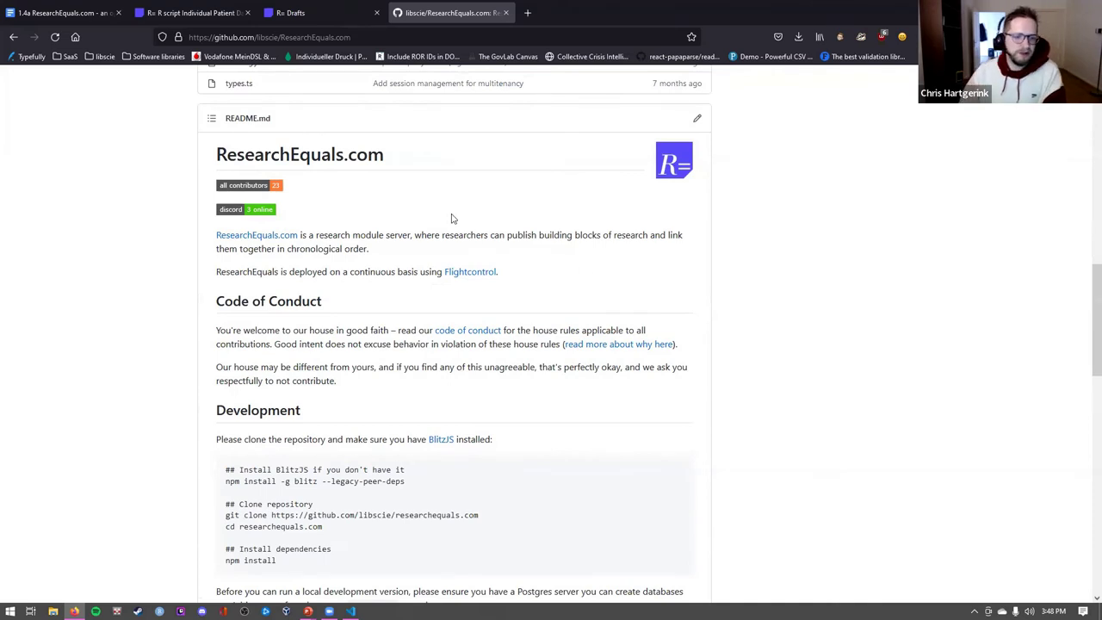
# Step: Launch the ResearchEquals Discord server from the README's discord badge, then come back to Firefox
pyautogui.click(243, 215)
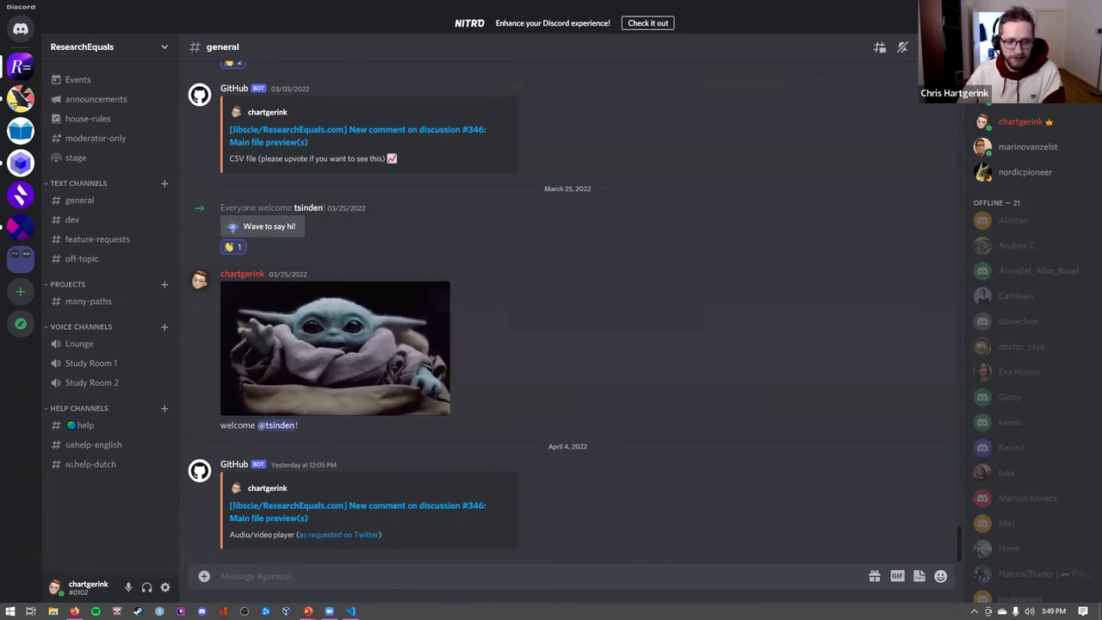
pyautogui.hotkey('alt', 'Tab')
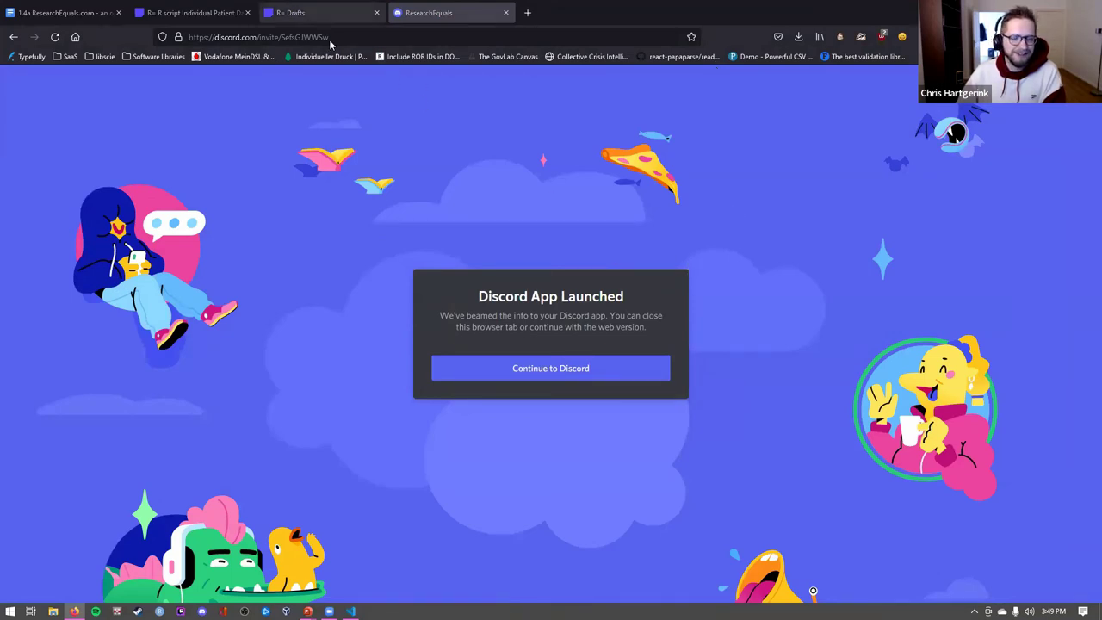
# Step: Navigate back from the Discord invite page to the ResearchEquals.com GitHub README
pyautogui.hotkey('alt', 'Left')
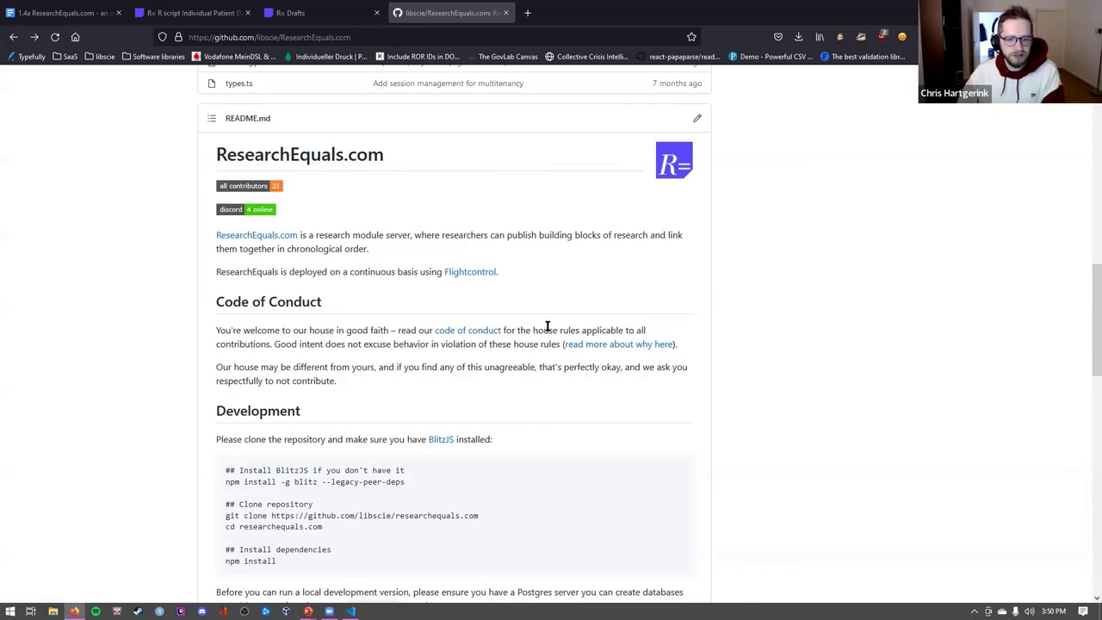
# Step: Scroll the README down to its all-contributors Contributors section
pyautogui.scroll(-8, 548, 328)
pyautogui.scroll(-2, 553, 329)
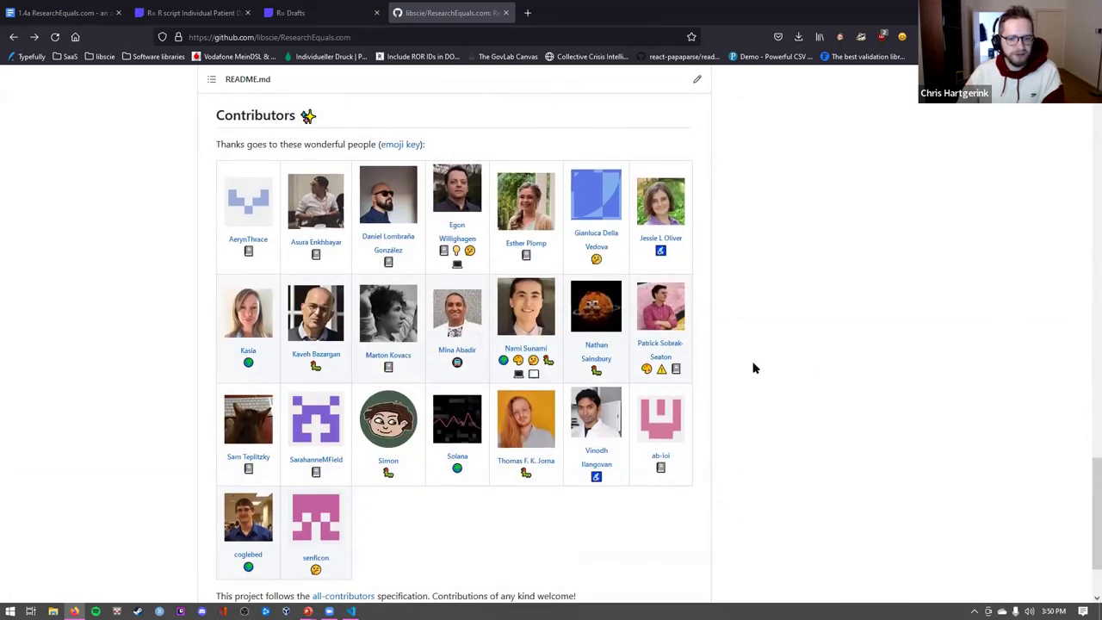